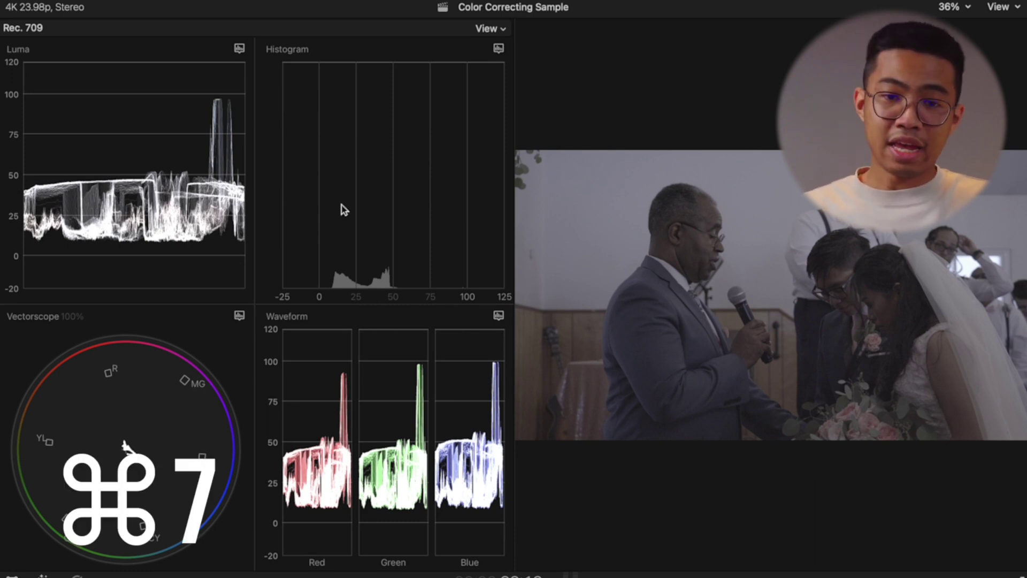
Review the scope View layouts and the luma and histogram scope settings, leaving them unchanged.
left_click(501, 31)
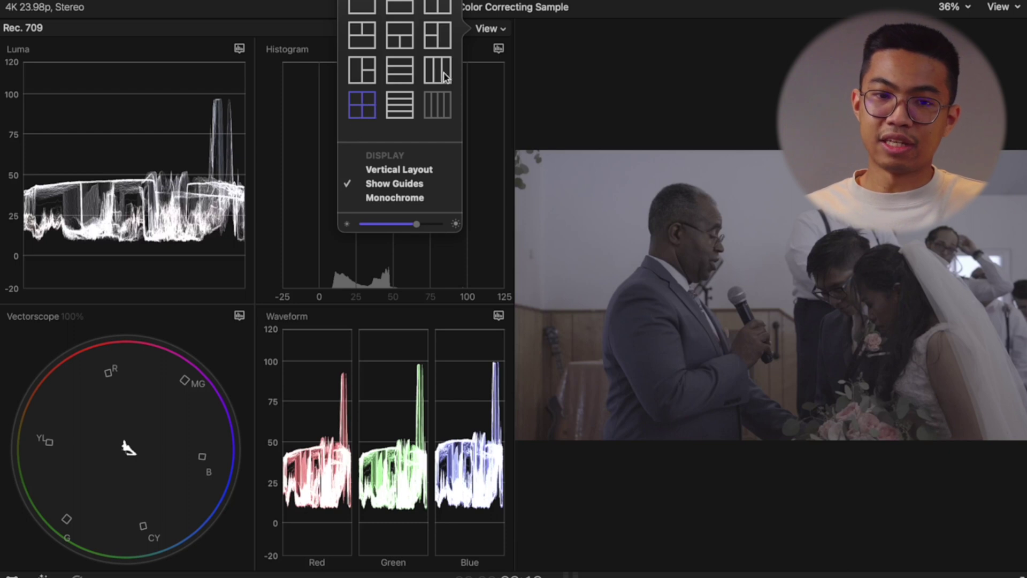
left_click(491, 30)
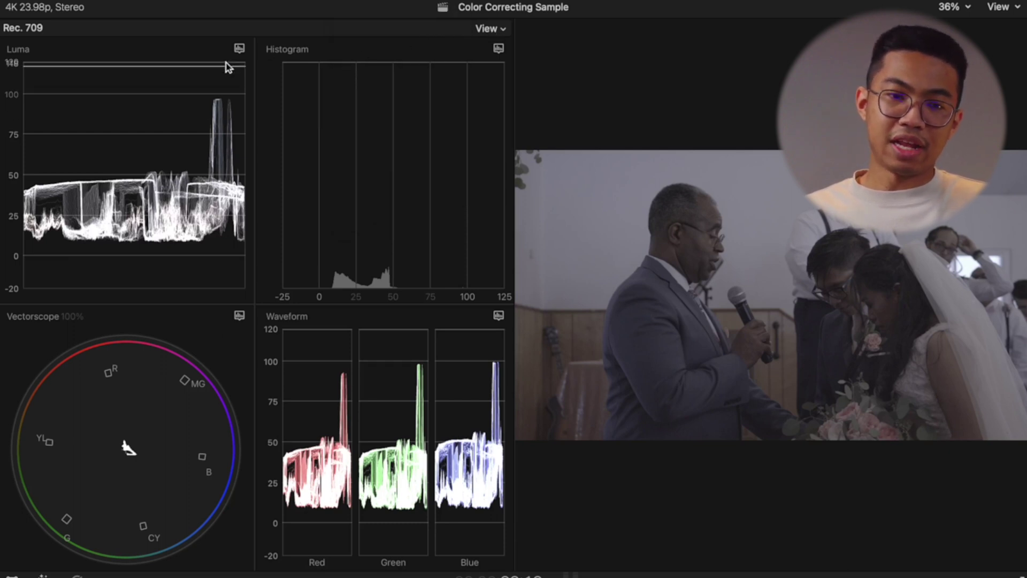
left_click(239, 48)
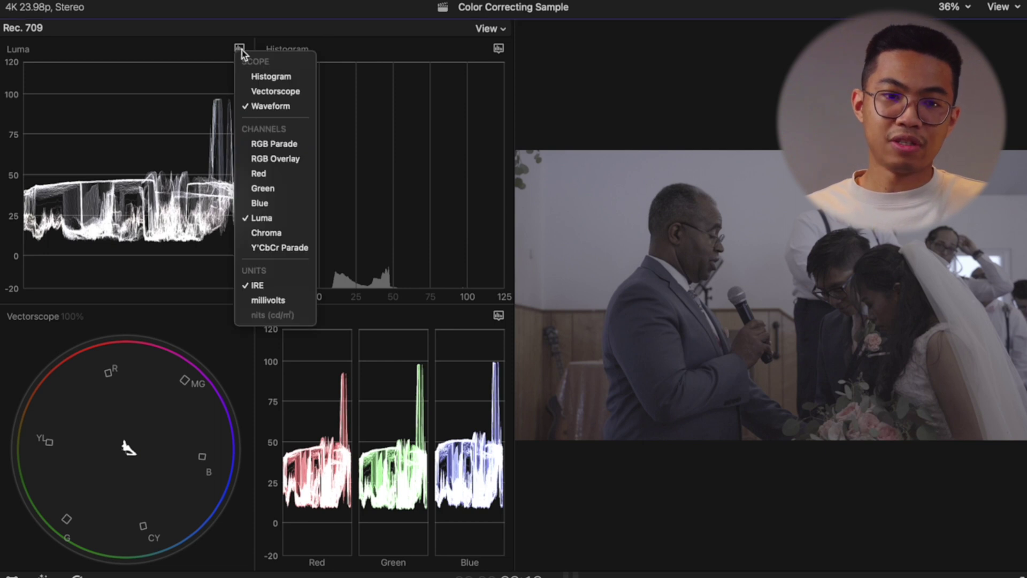
left_click(240, 48)
left_click(240, 48)
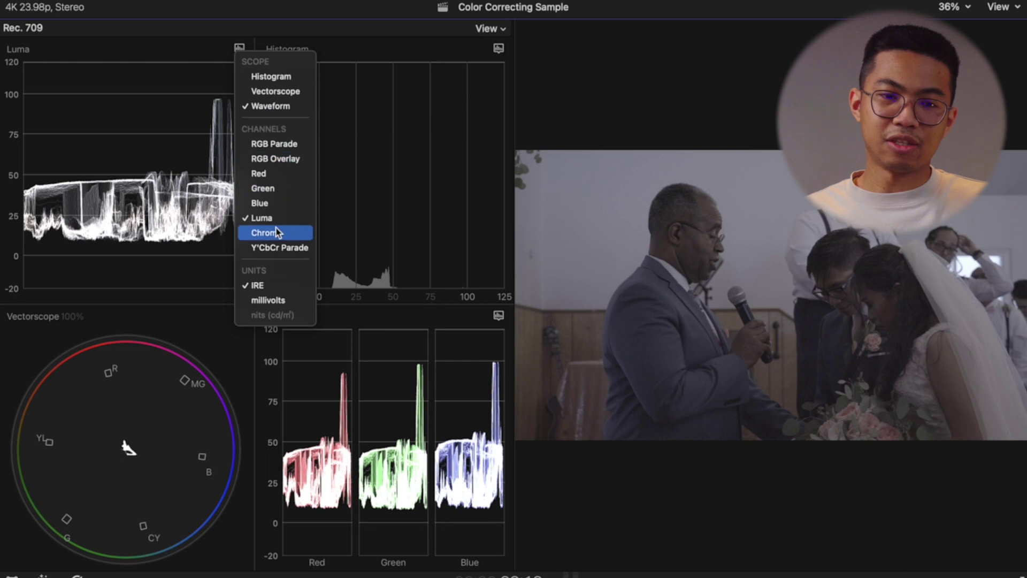
left_click(401, 55)
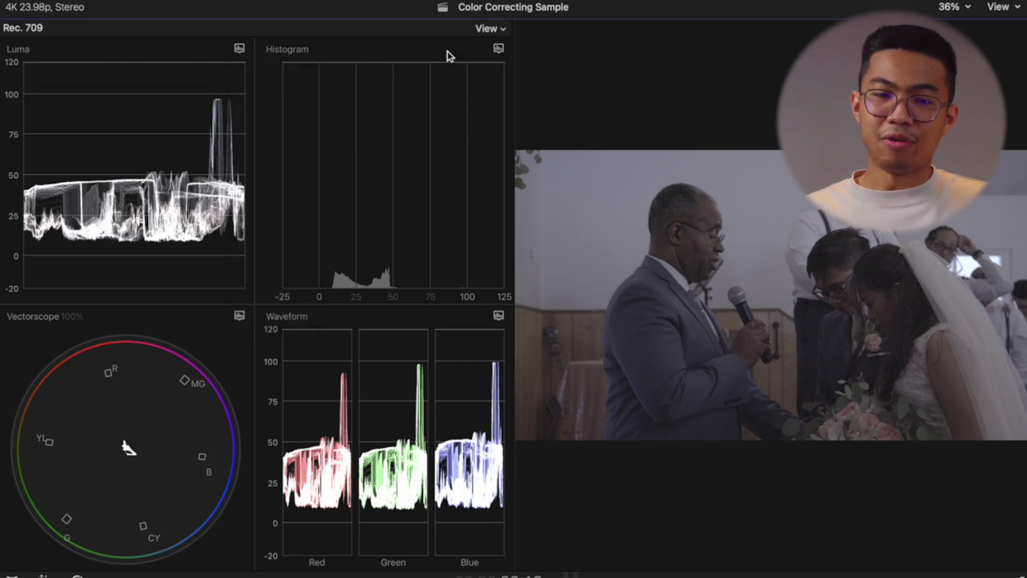
left_click(498, 49)
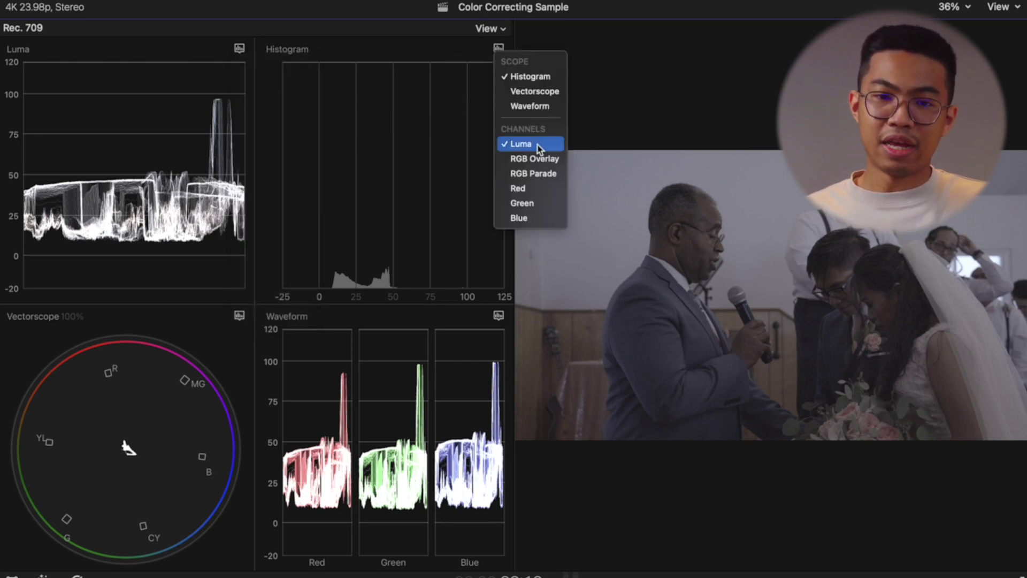
left_click(236, 319)
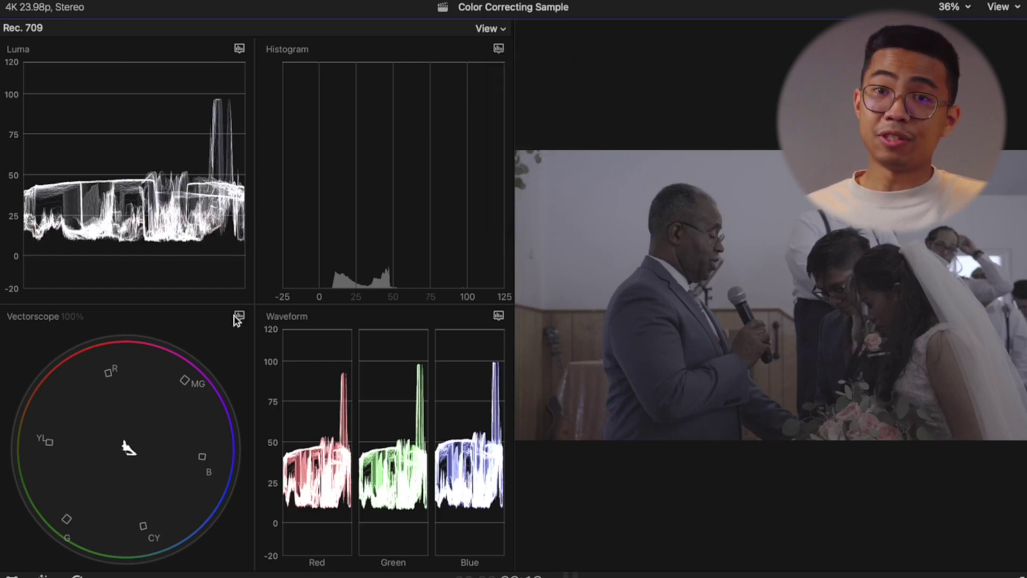
Turn on the vectorscope's skin tone indicator, keeping the waveform as an RGB parade.
left_click(237, 319)
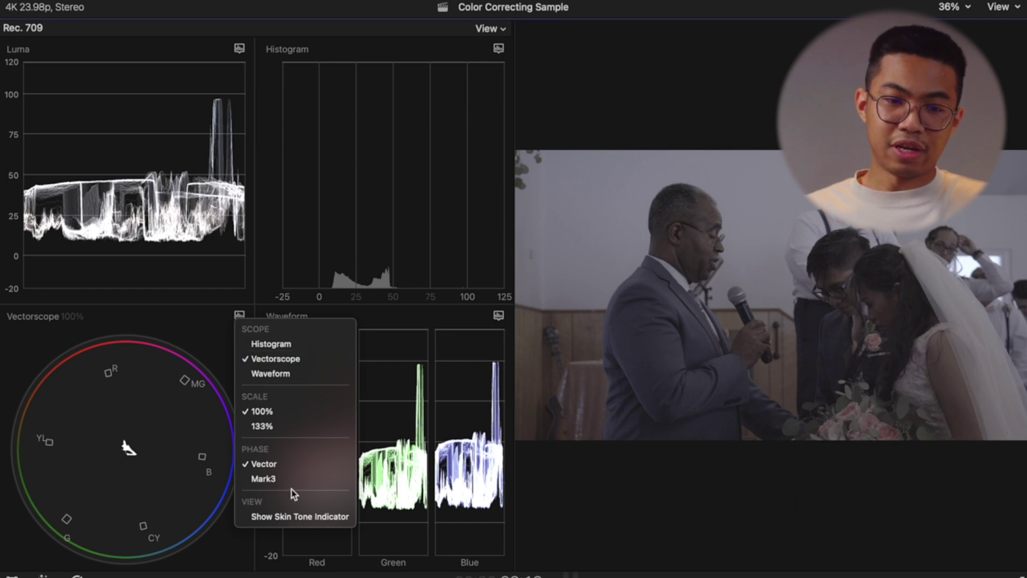
left_click(277, 516)
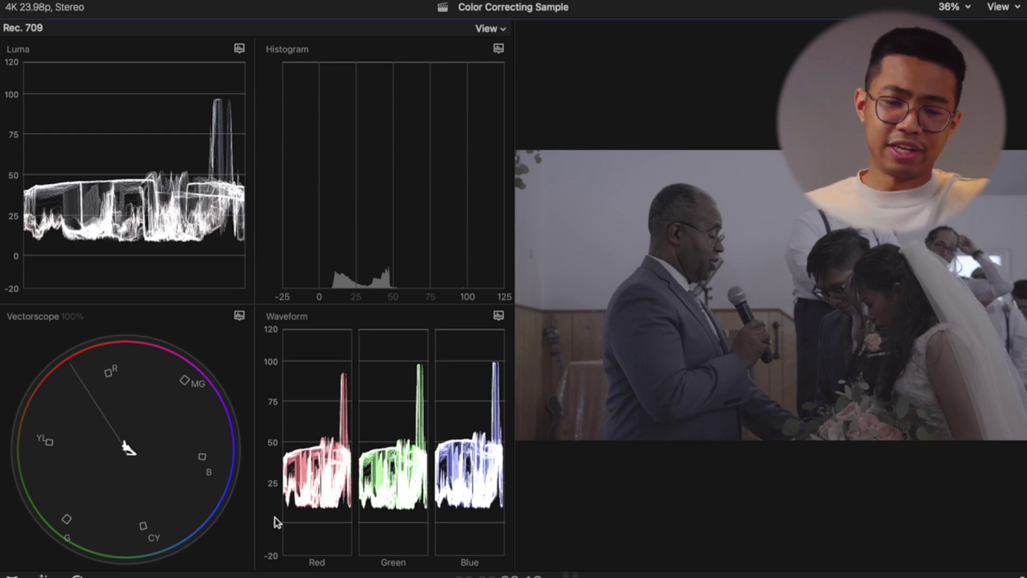
left_click(498, 316)
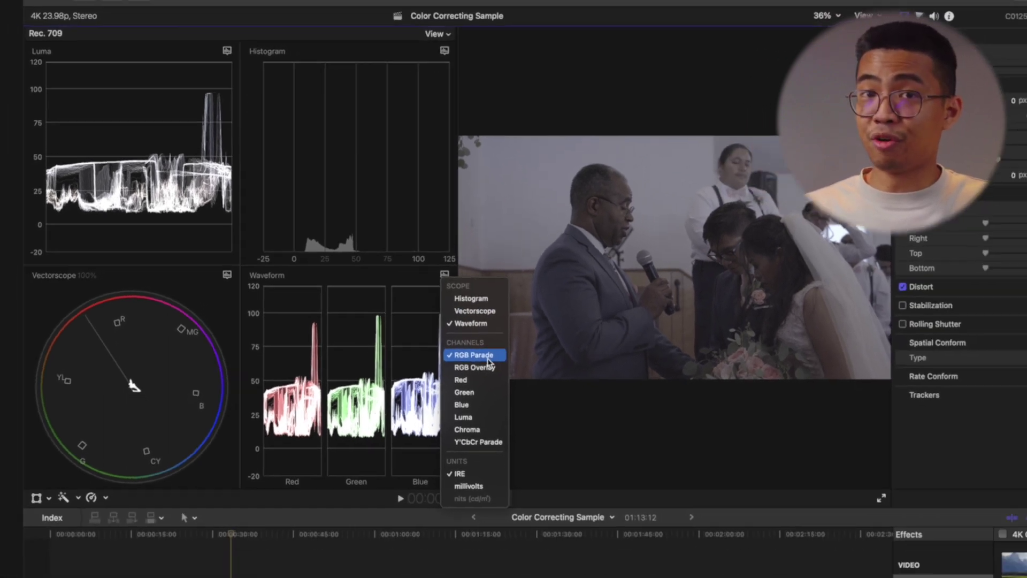
left_click(487, 356)
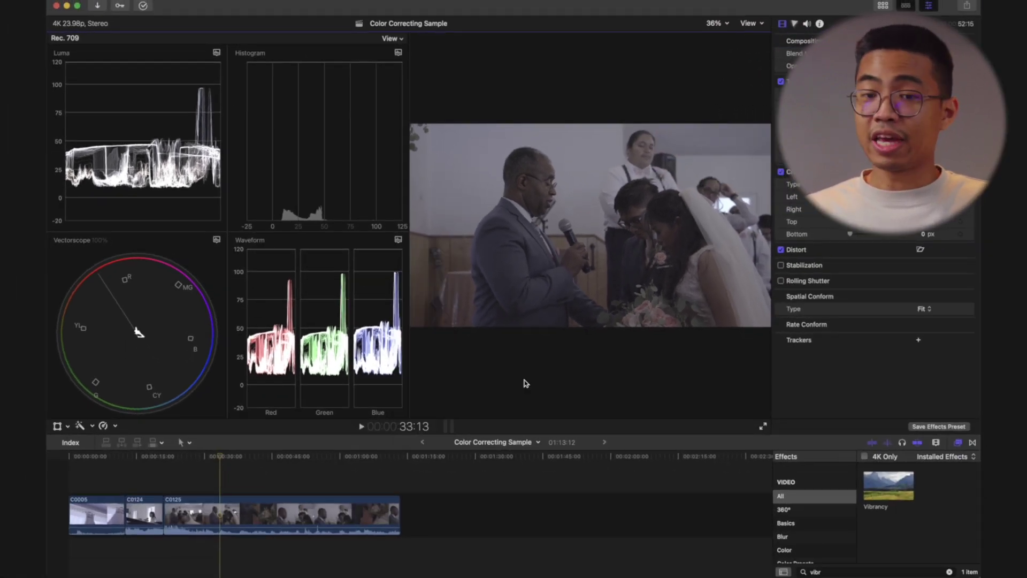
Select clip C0125, park the playhead at 47:14, and show its Color inspector.
left_click(305, 507)
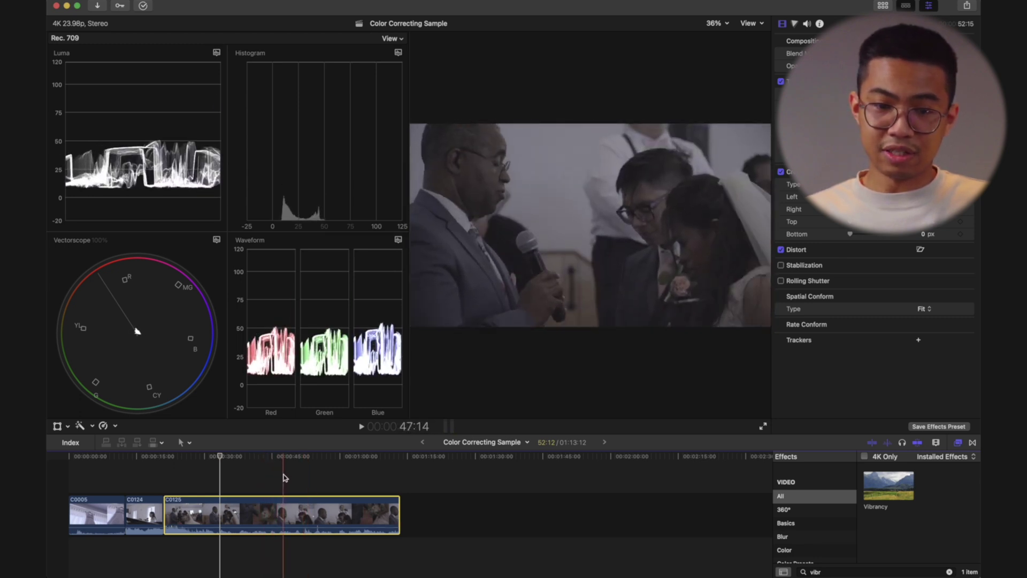
left_click(284, 477)
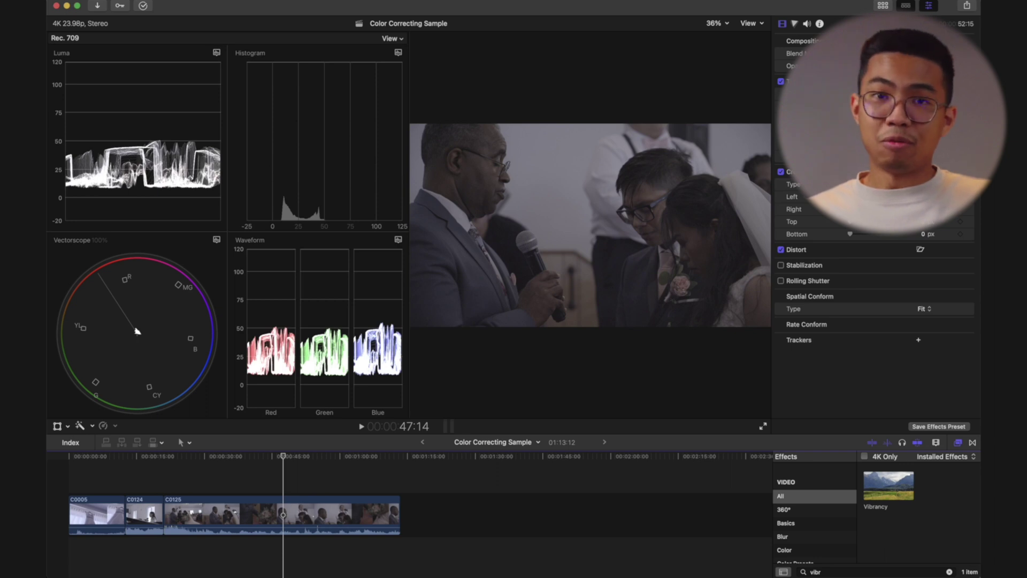
left_click(795, 24)
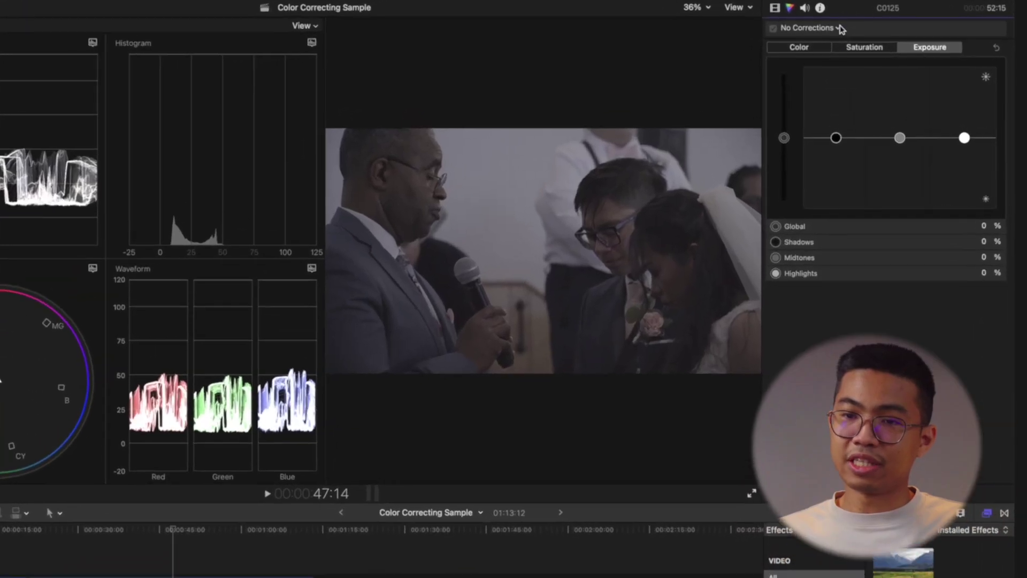
Add a Color Wheels 1 correction to clip C0125 from the No Corrections menu.
left_click(838, 27)
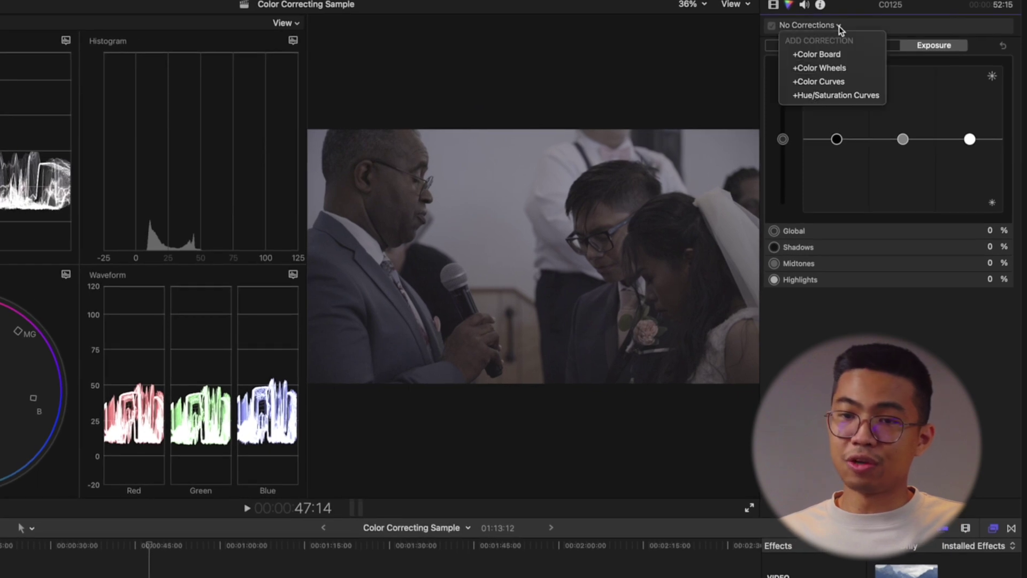
left_click(841, 69)
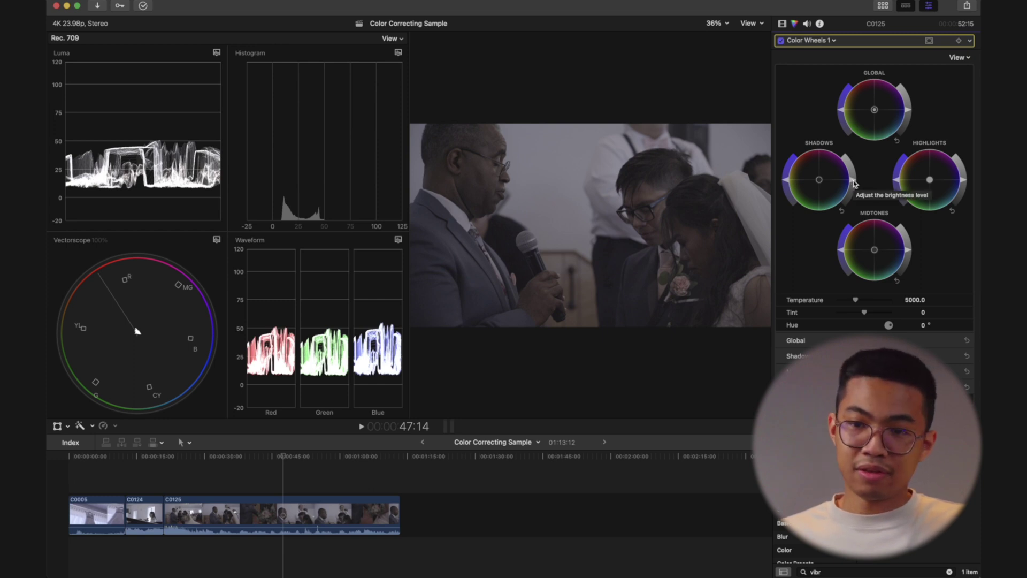
Lower the Shadows brightness slightly and raise the Highlights brightness in Color Wheels 1.
left_click_drag(853, 184, 855, 191)
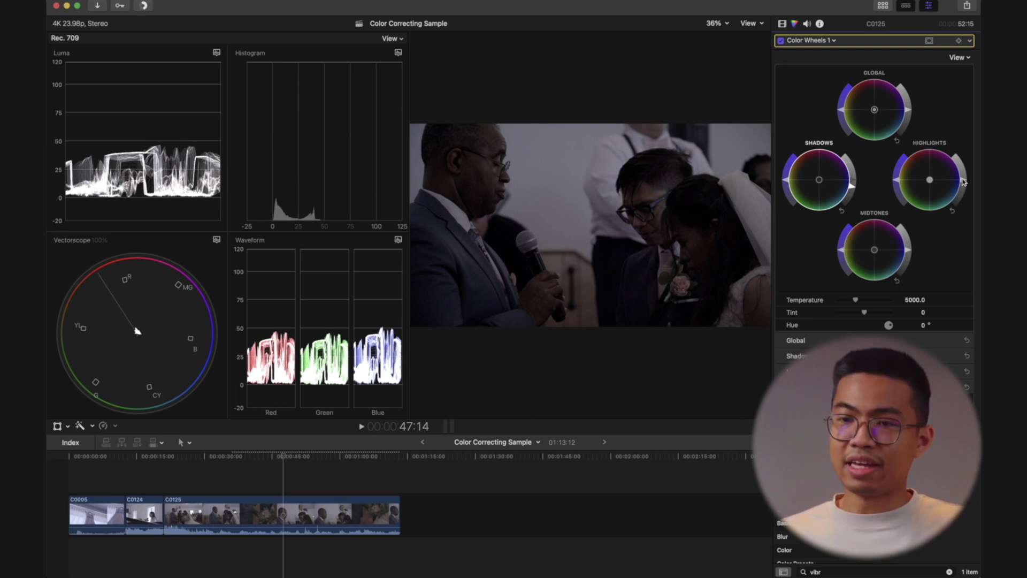
left_click_drag(963, 182, 950, 132)
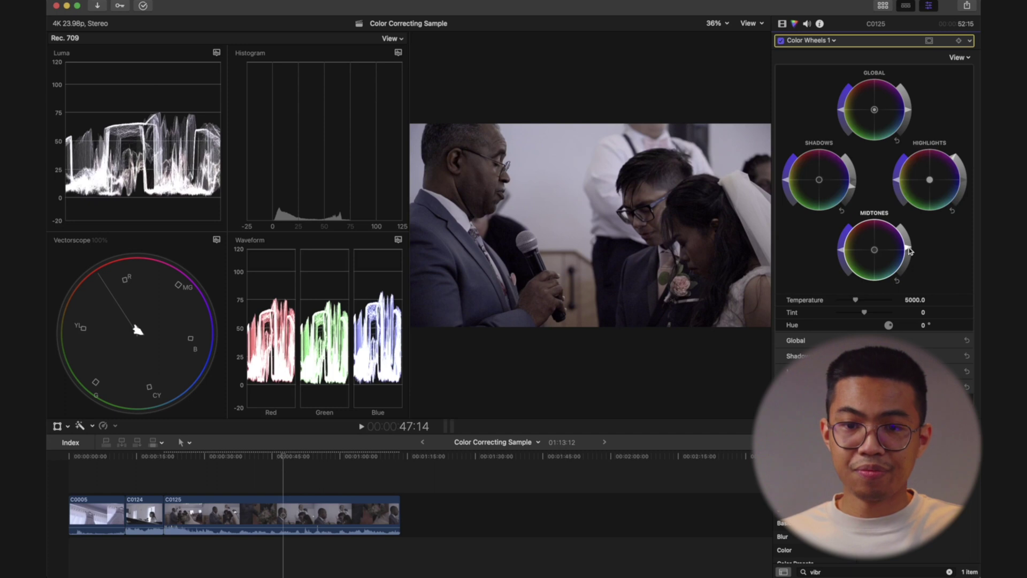
left_click(781, 42)
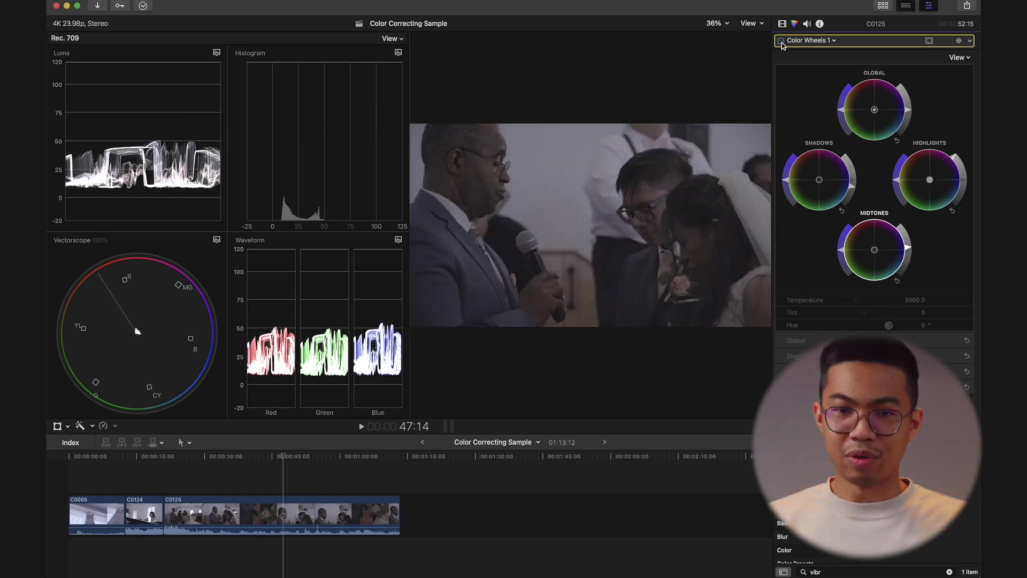
left_click(781, 42)
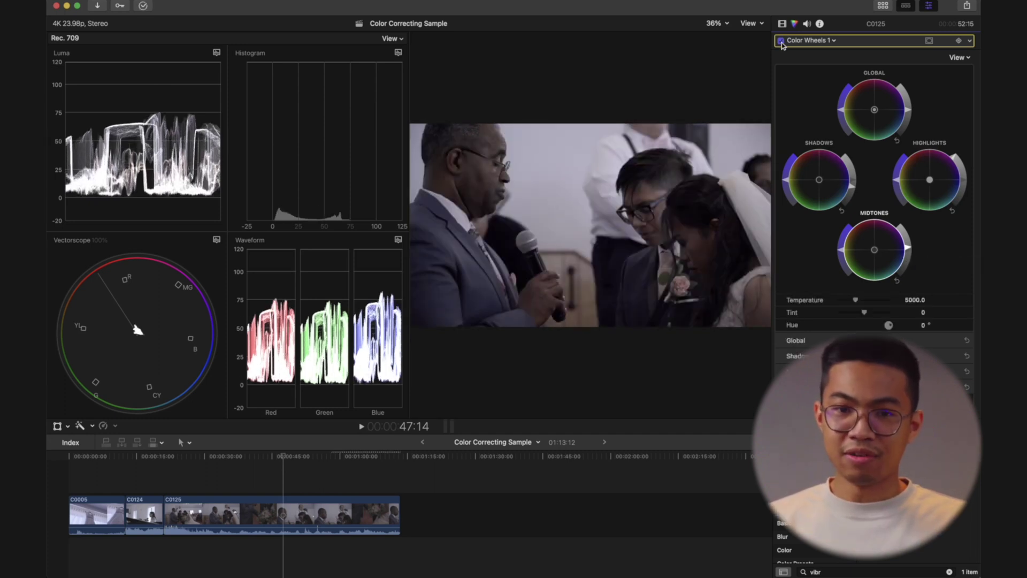
left_click(781, 41)
left_click(781, 41)
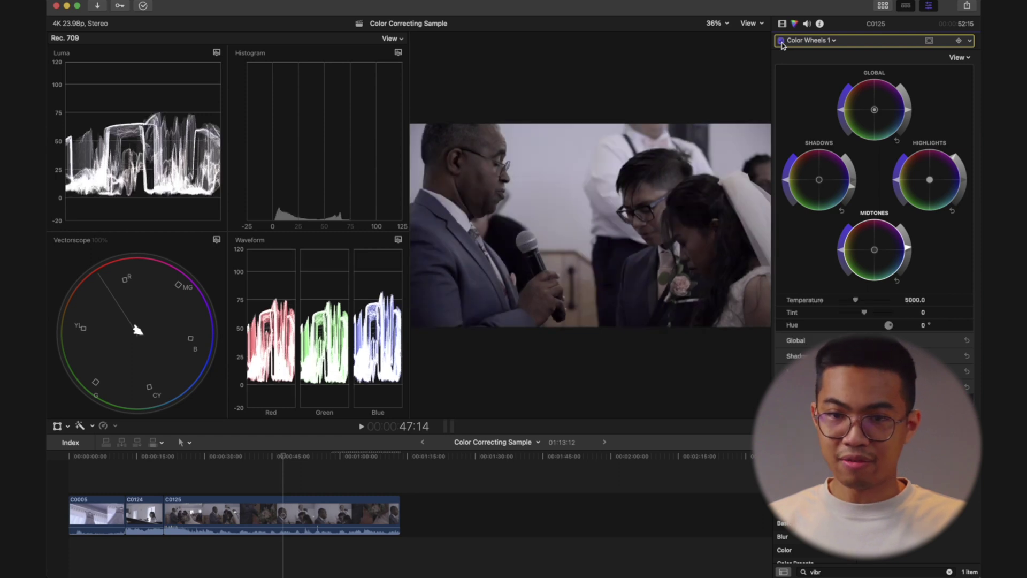
left_click(781, 41)
left_click(781, 41)
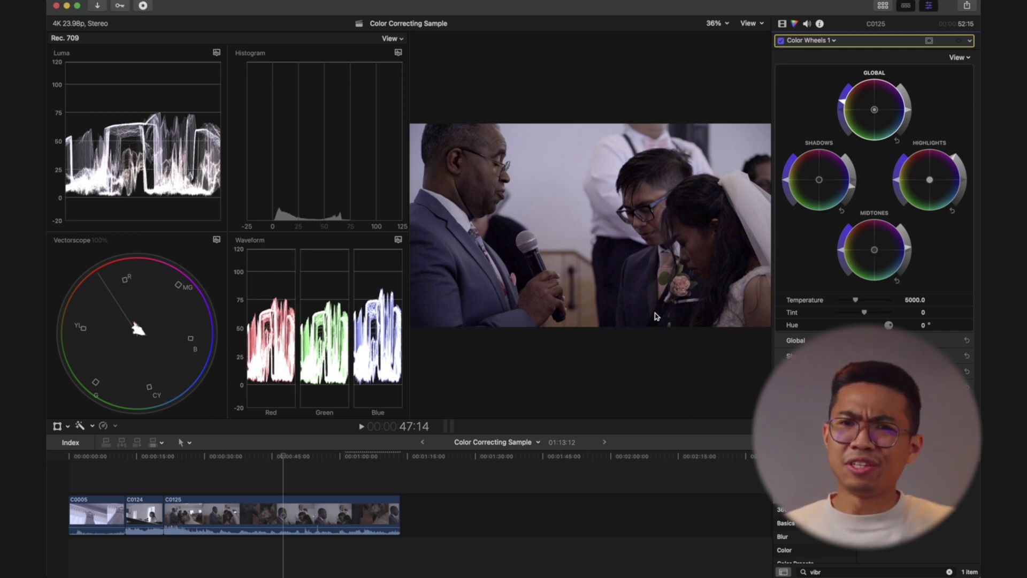
Darken the midtones slightly, review playback, and park the playhead near 59:21.
left_click(827, 41)
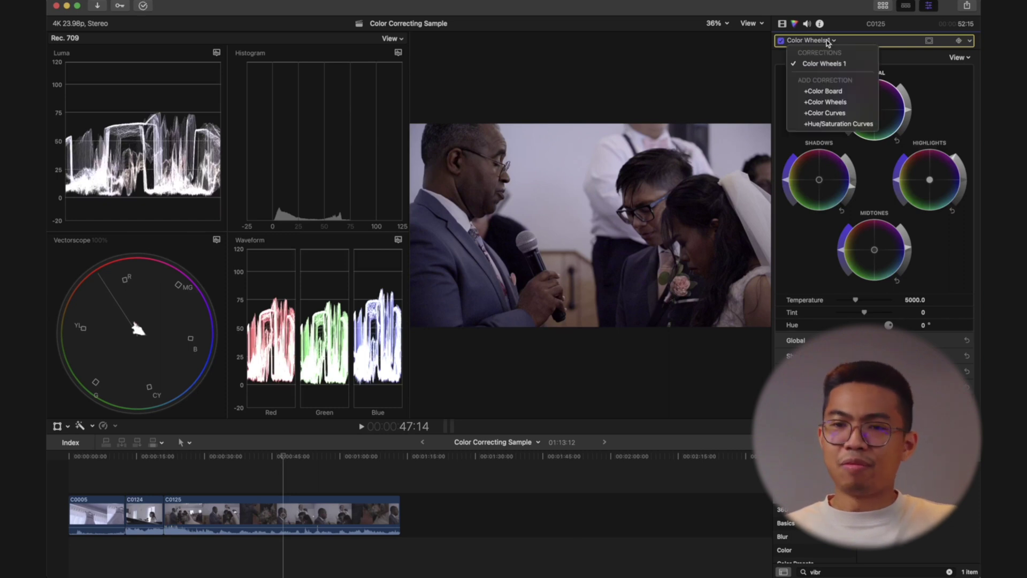
left_click(934, 98)
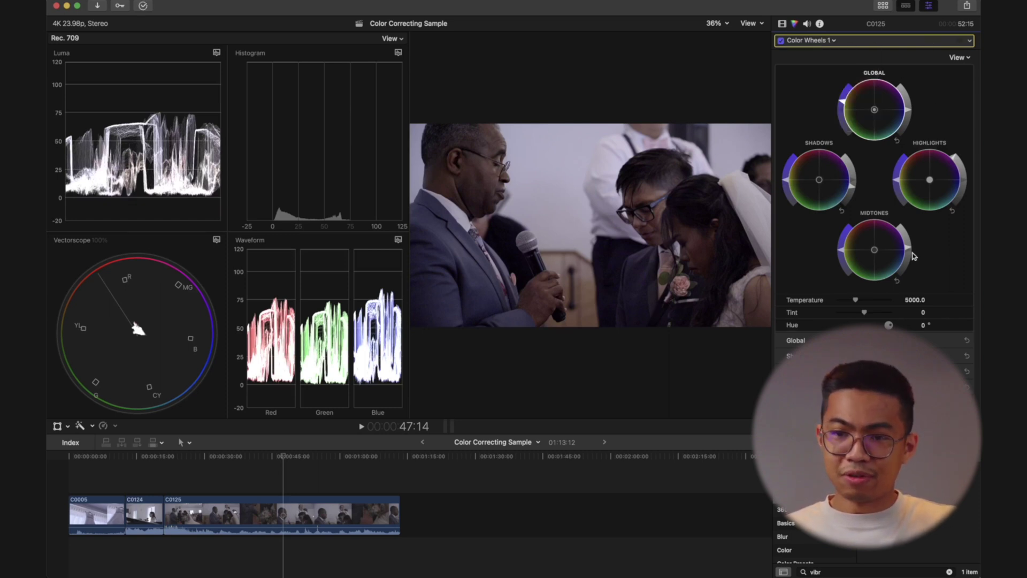
left_click_drag(908, 247, 910, 257)
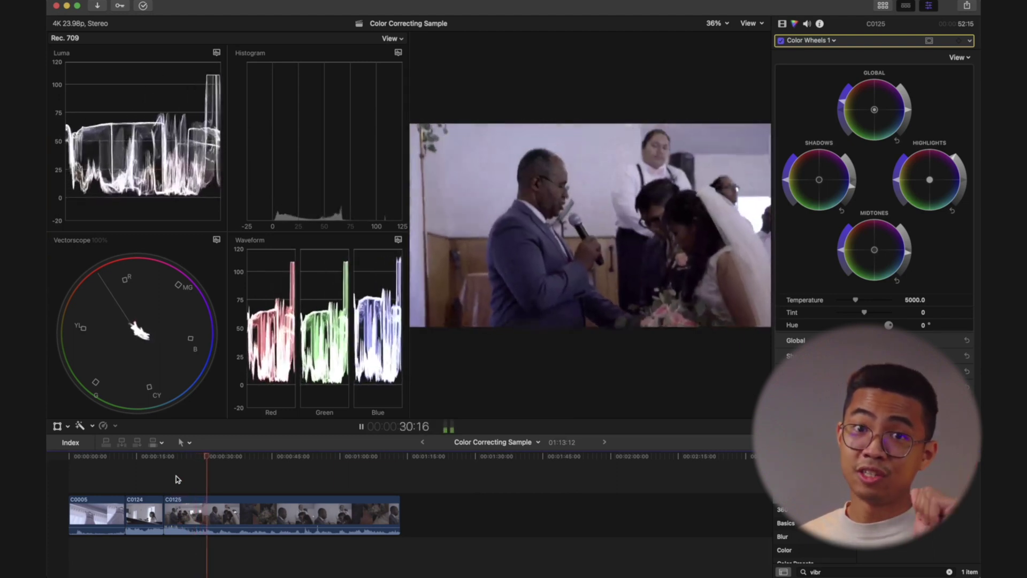
key("space")
left_click(340, 476)
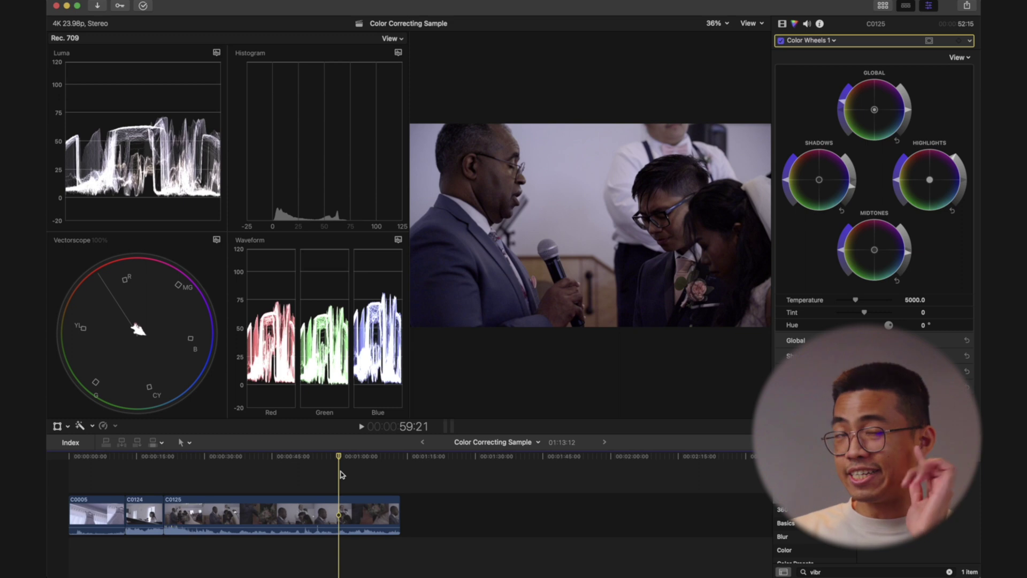
Add a Hue/Saturation Curves correction and sample a frame colour onto the HUE vs HUE curve.
left_click(834, 41)
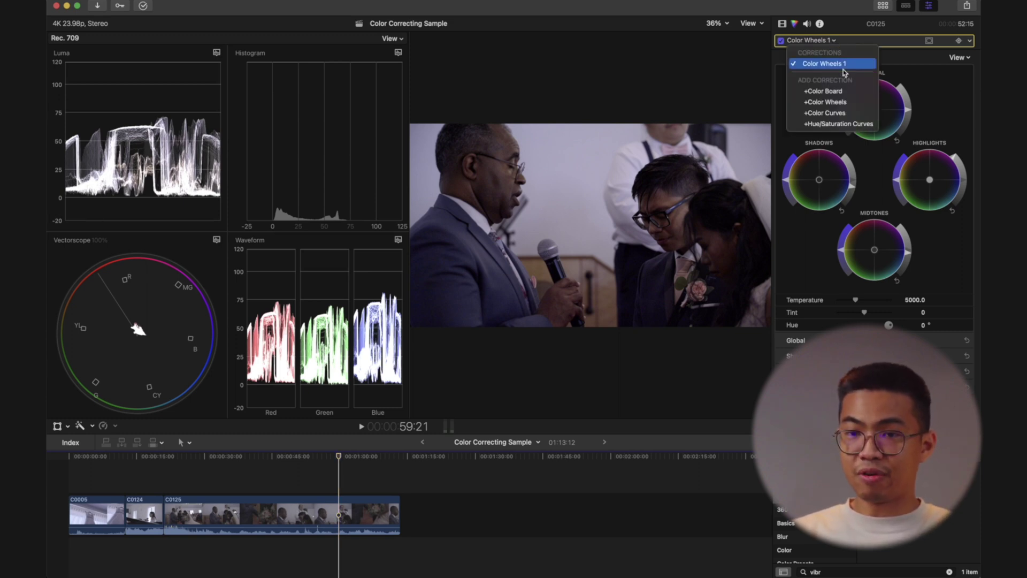
left_click(839, 123)
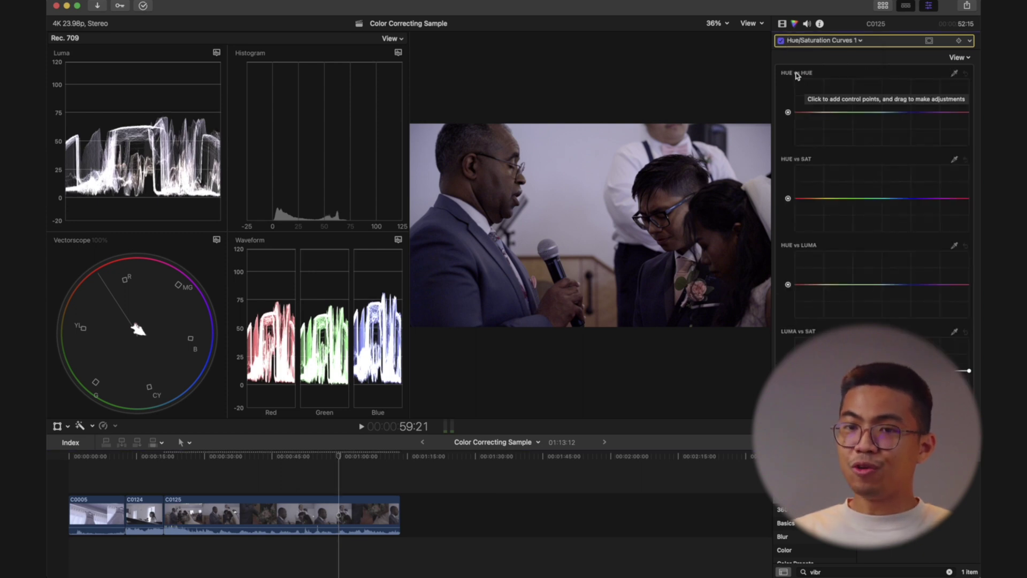
left_click(955, 73)
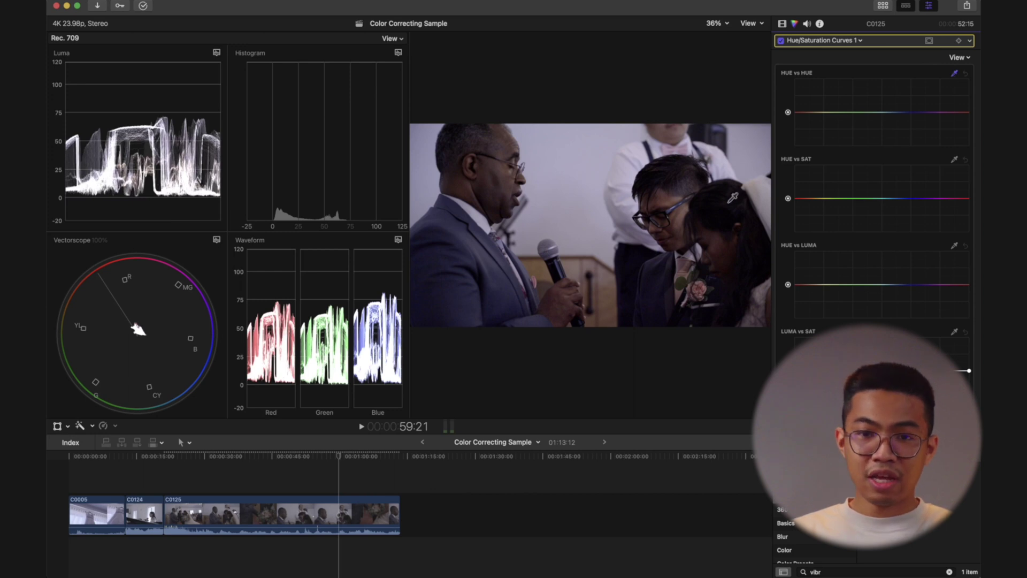
left_click(684, 214)
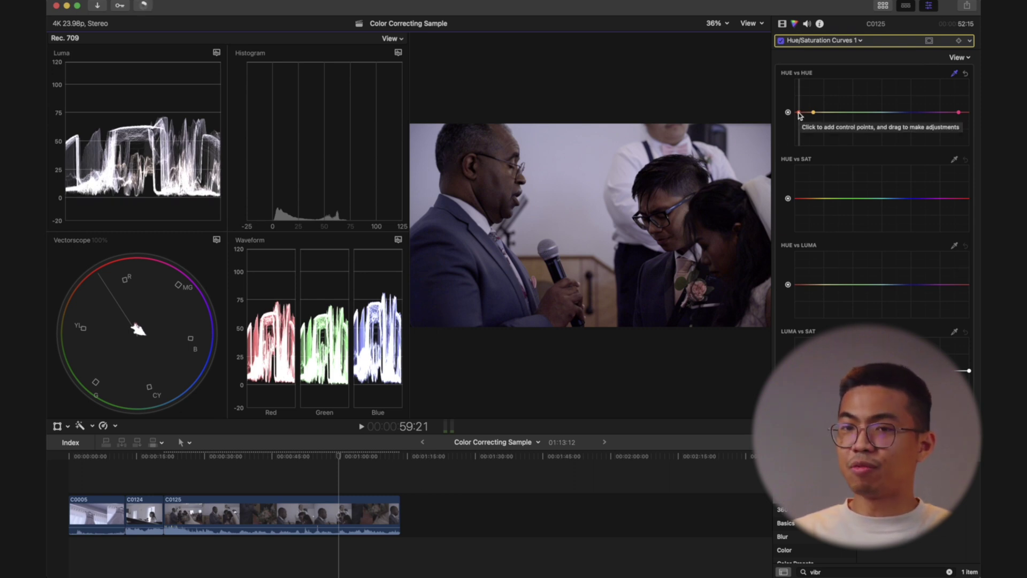
Adjust the HUE vs HUE control points near red and yellow to shift the reds.
left_click_drag(800, 113, 799, 102)
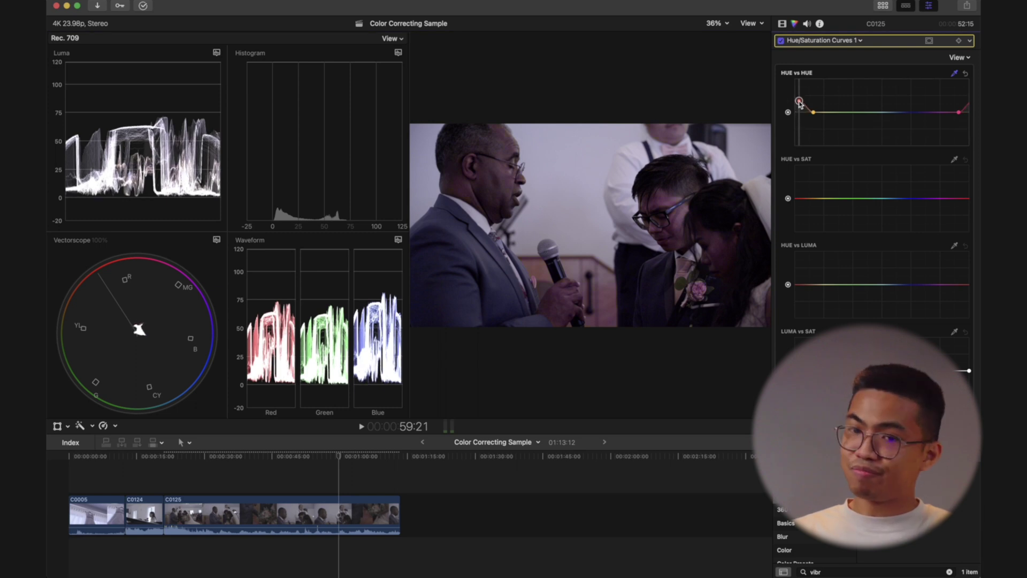
left_click_drag(800, 105, 802, 123)
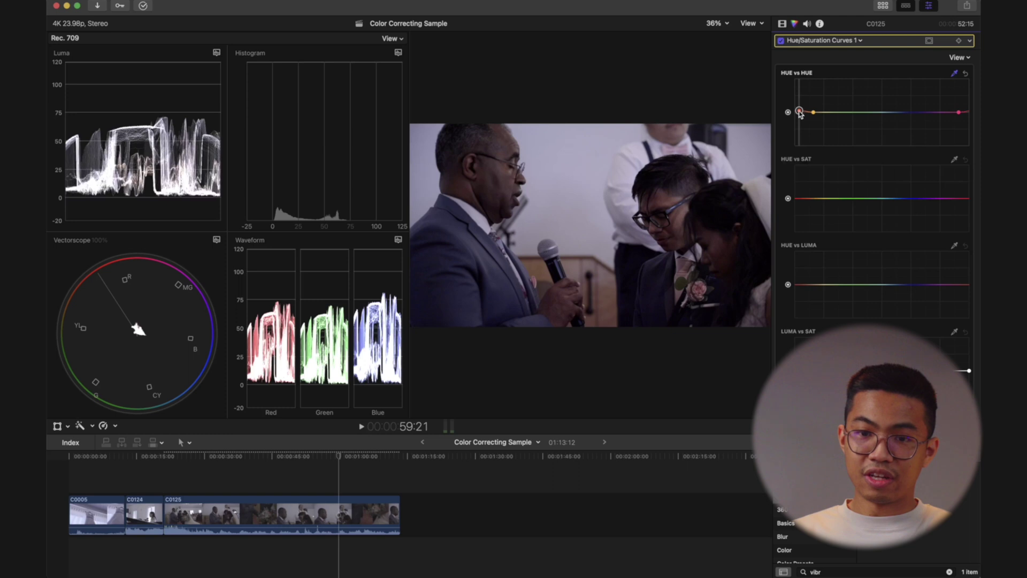
left_click_drag(799, 114, 801, 117)
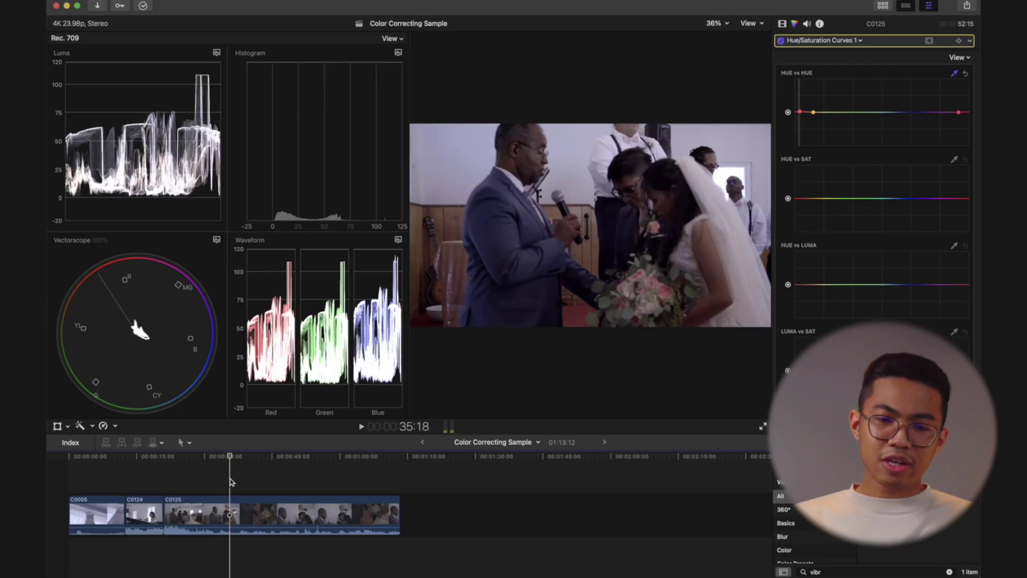
Select clip C0125 and add a second correction, Color Wheels 2.
left_click(226, 518)
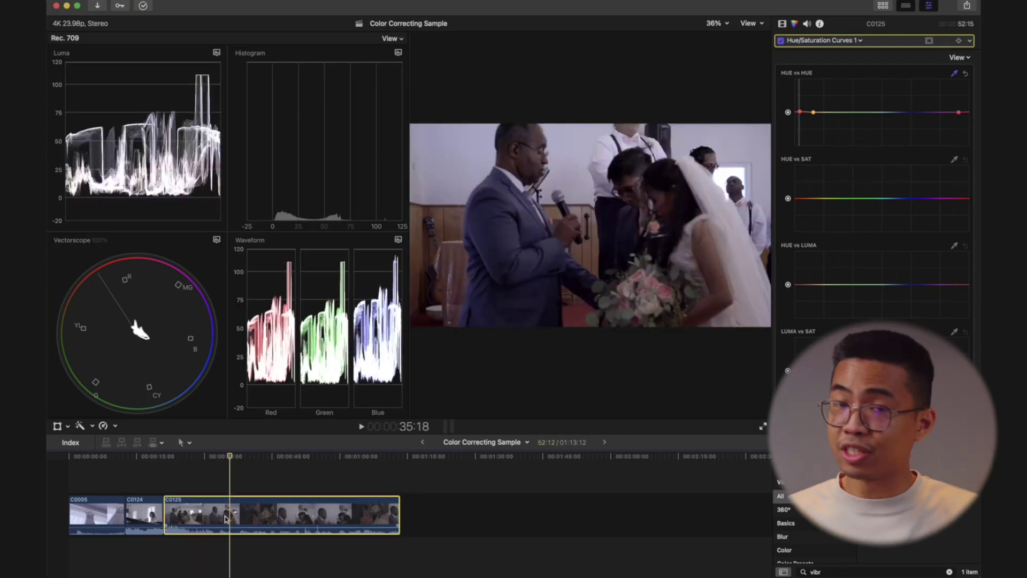
left_click(851, 41)
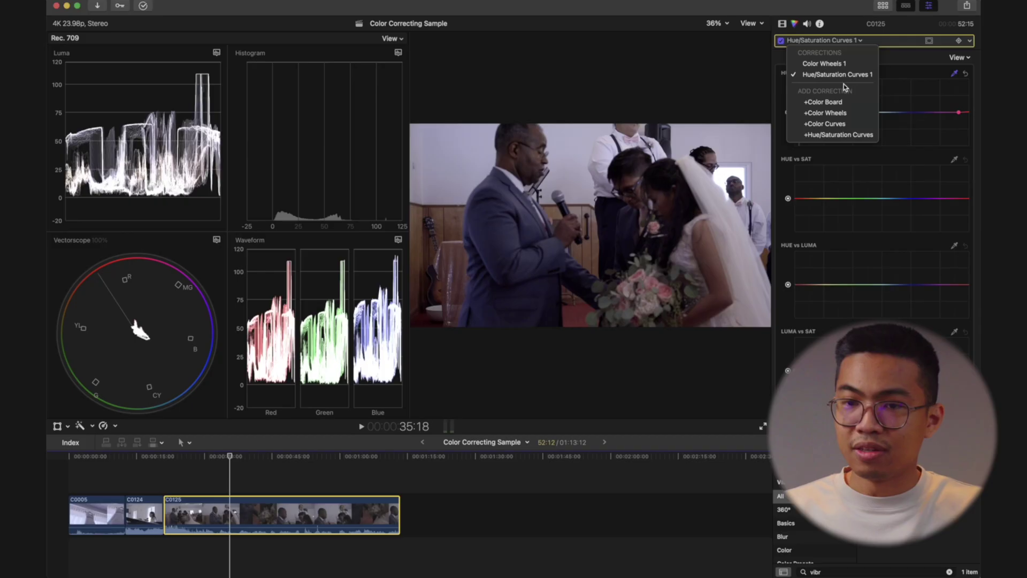
left_click(831, 112)
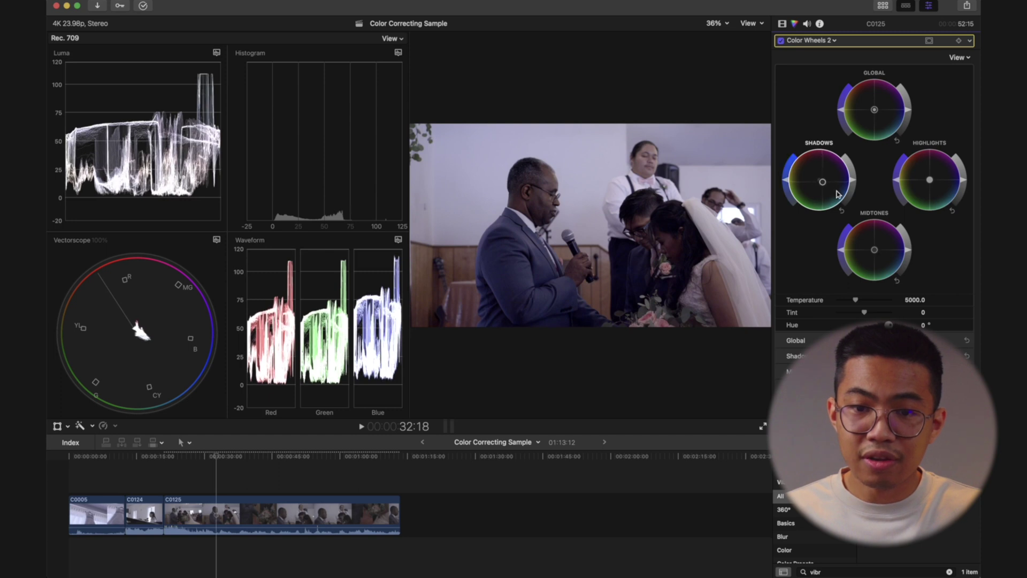
Push the Color Wheels 2 shadows toward teal and select the Midtones wheel.
mouse_move(841, 198)
left_mouse_down()
mouse_move(877, 232)
mouse_move(848, 209)
mouse_move(854, 195)
mouse_move(837, 211)
mouse_move(829, 199)
left_mouse_up()
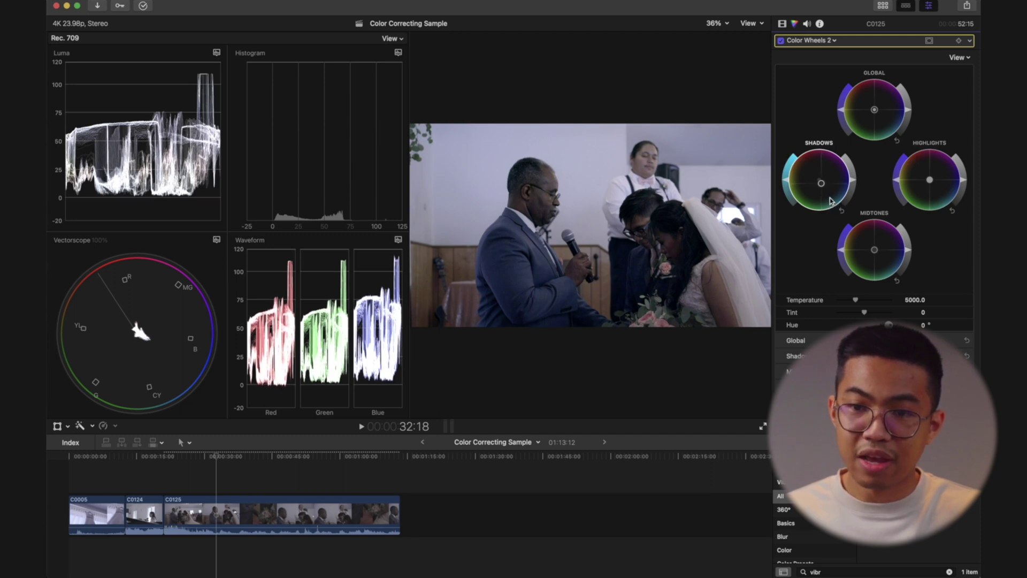
left_click(875, 251)
Shift the Color Wheels 2 midtones toward orange and warm the highlights slightly toward yellow.
left_click_drag(876, 253, 874, 251)
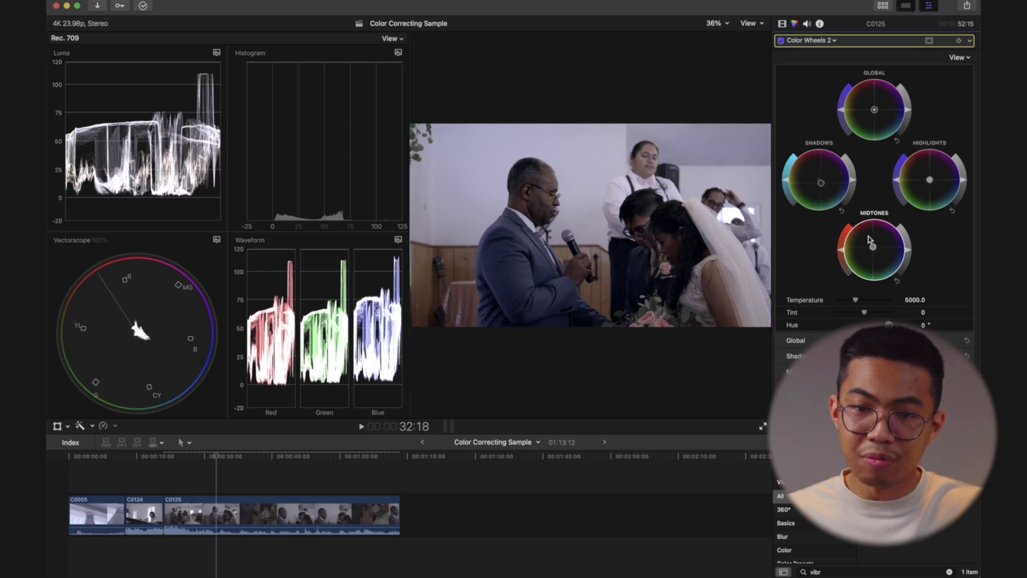
left_click_drag(865, 242, 872, 236)
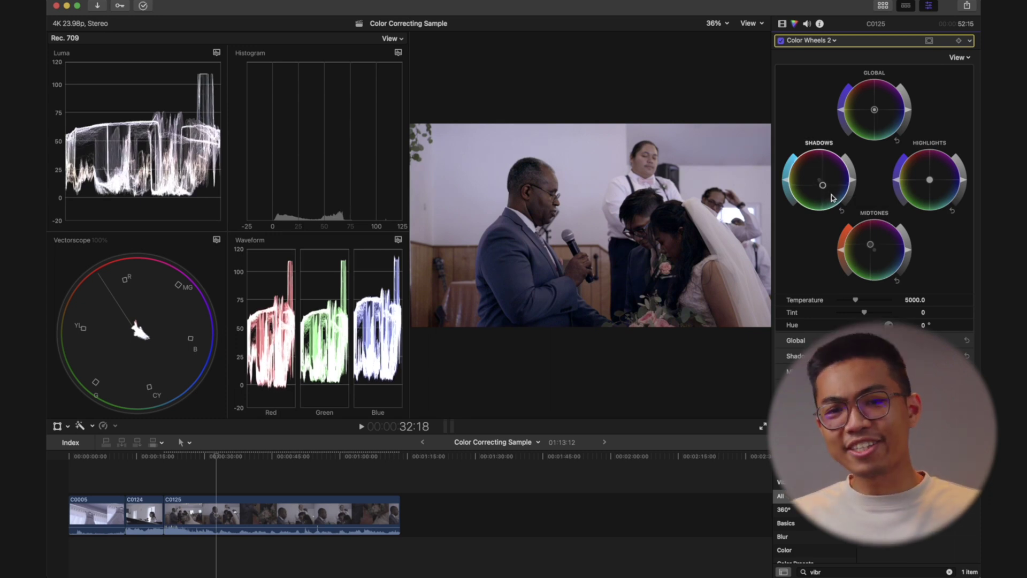
left_click_drag(931, 179, 909, 170)
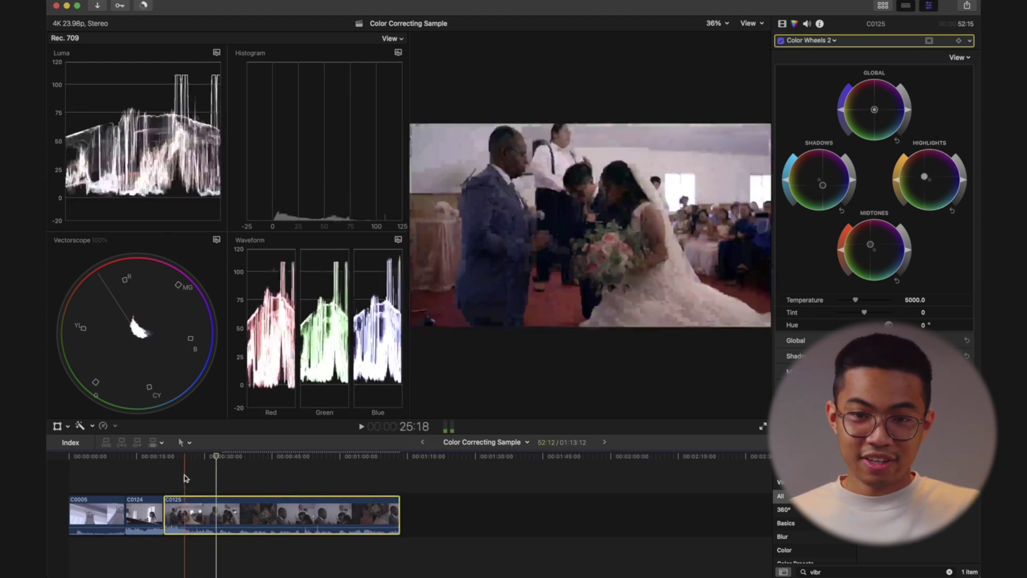
Play back to review, re-enable Color Wheels 2, and start saving the corrections as an effects preset.
key("space")
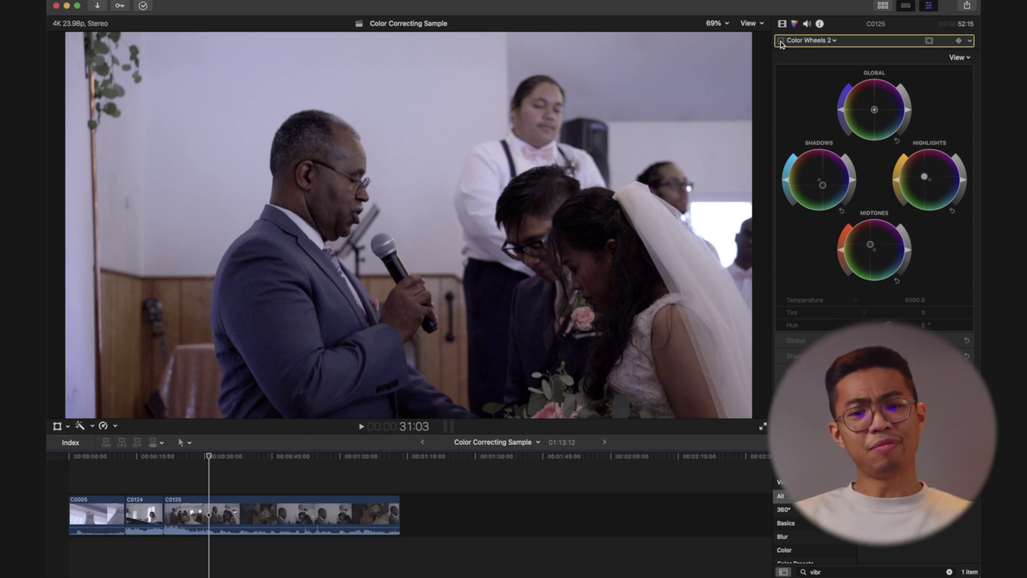
left_click(781, 40)
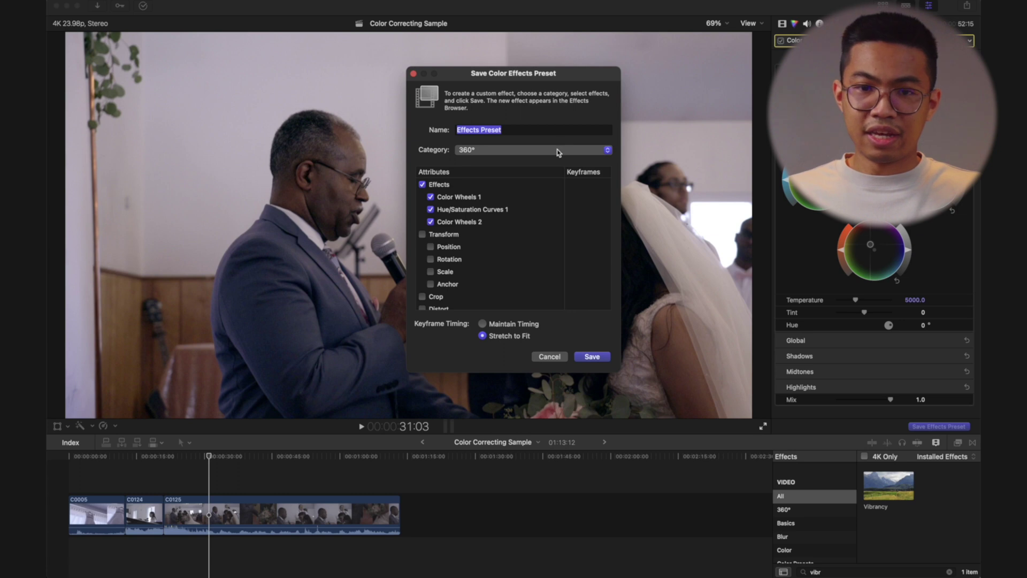
left_click(557, 153)
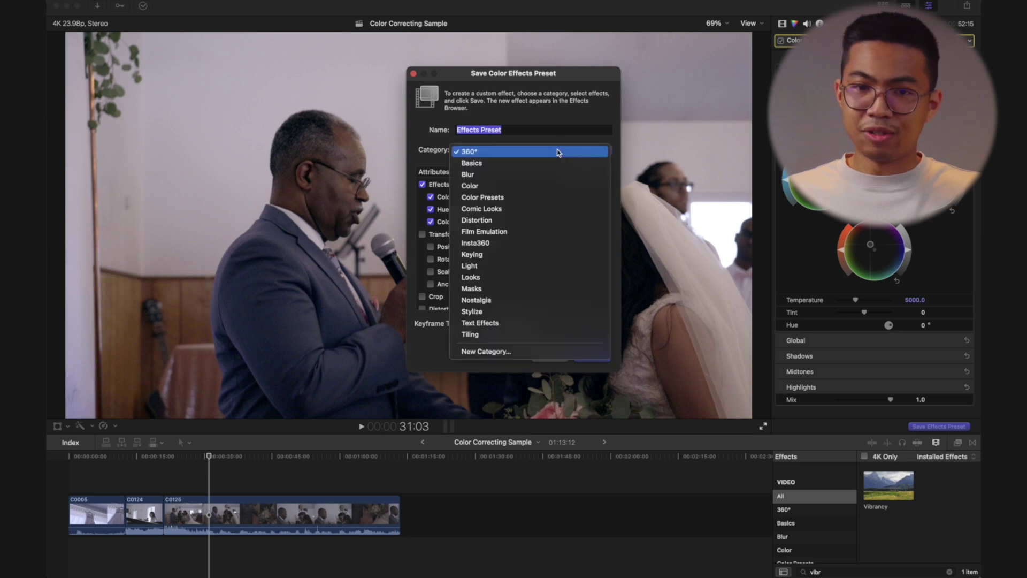
Save the 'Wedding Color Grade' preset under the Color category, then select clip C0124 and filter to Color effects.
left_click(551, 185)
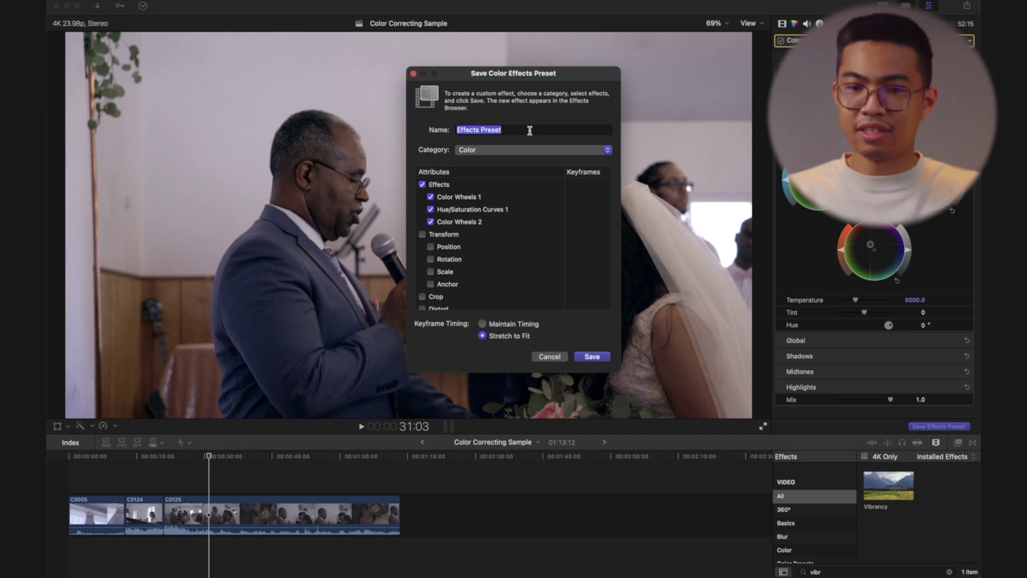
type("Grade")
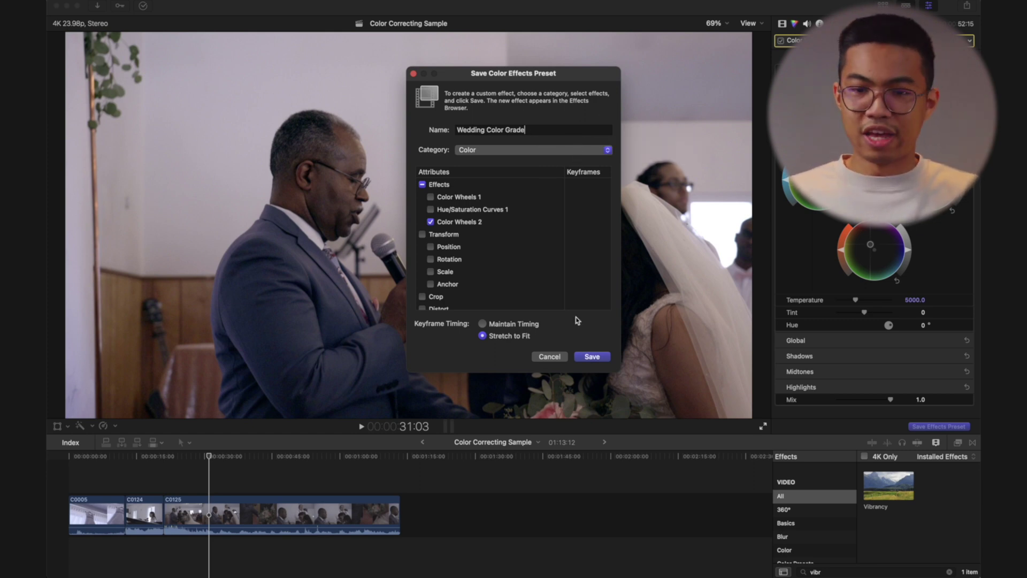
left_click(592, 356)
left_click(146, 495)
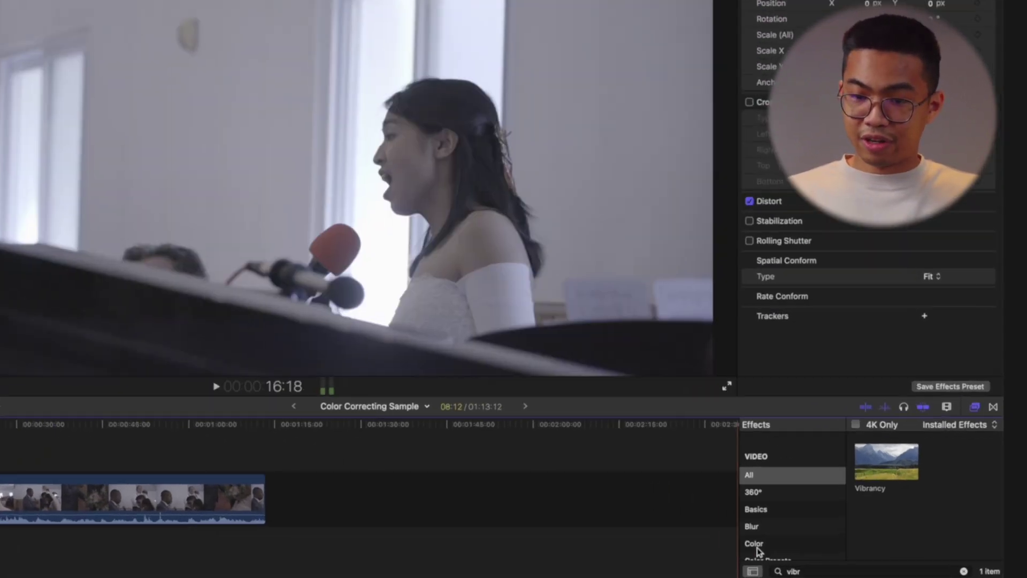
left_click(784, 550)
Apply the Wedding Color Grade effect to clip C0124 and bring up its colour correction.
scroll(956, 477, "down", 6)
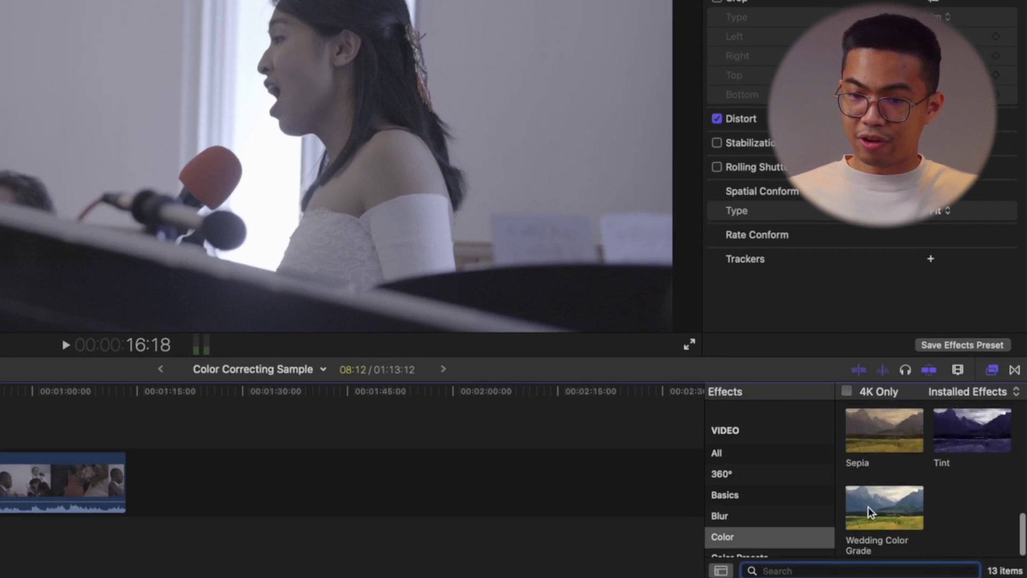
left_click(888, 507)
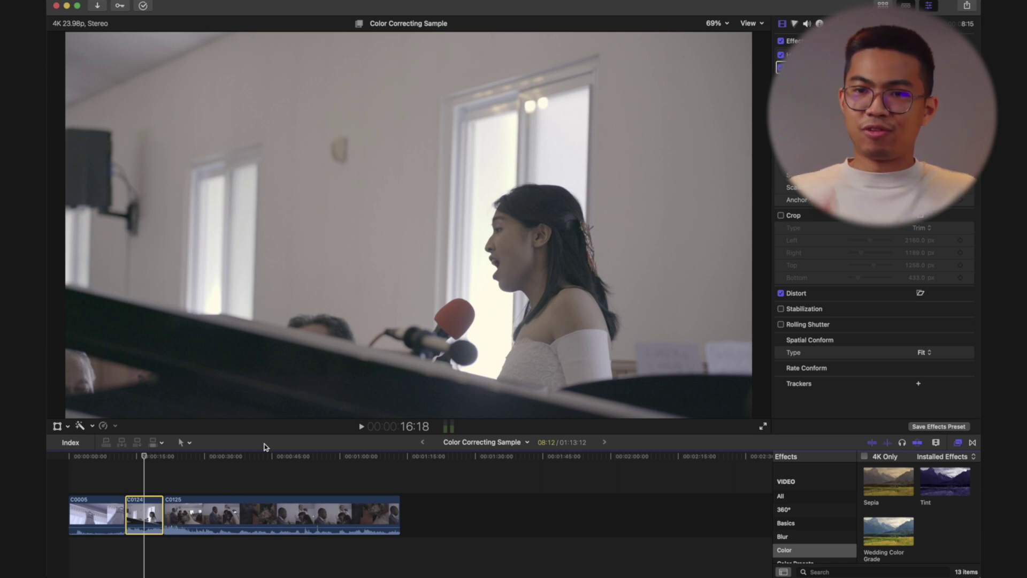
left_click(795, 24)
Add a Color Wheels 3 correction to clip C0124 and show the video scopes with Cmd-7.
left_click(824, 40)
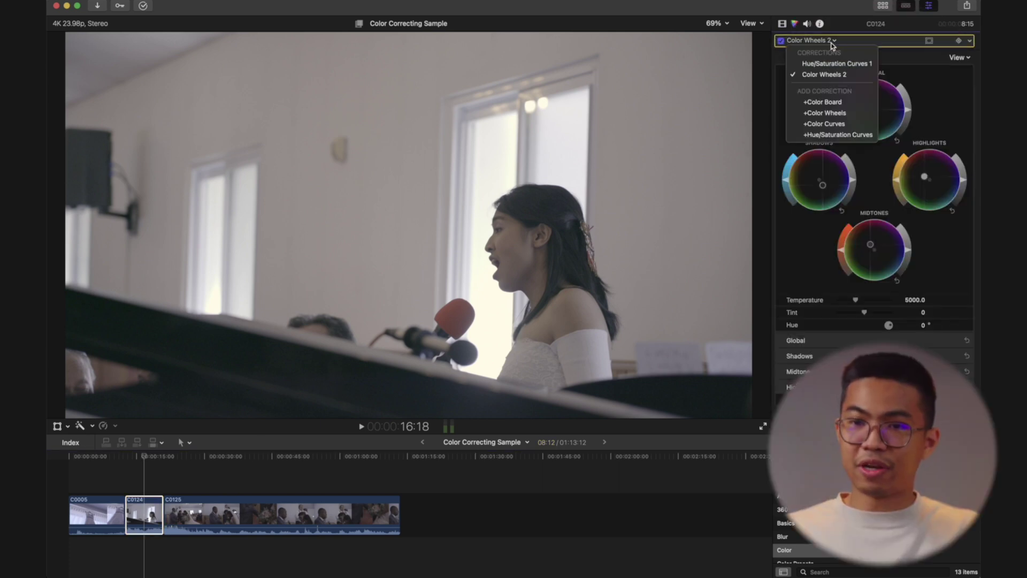
left_click(837, 112)
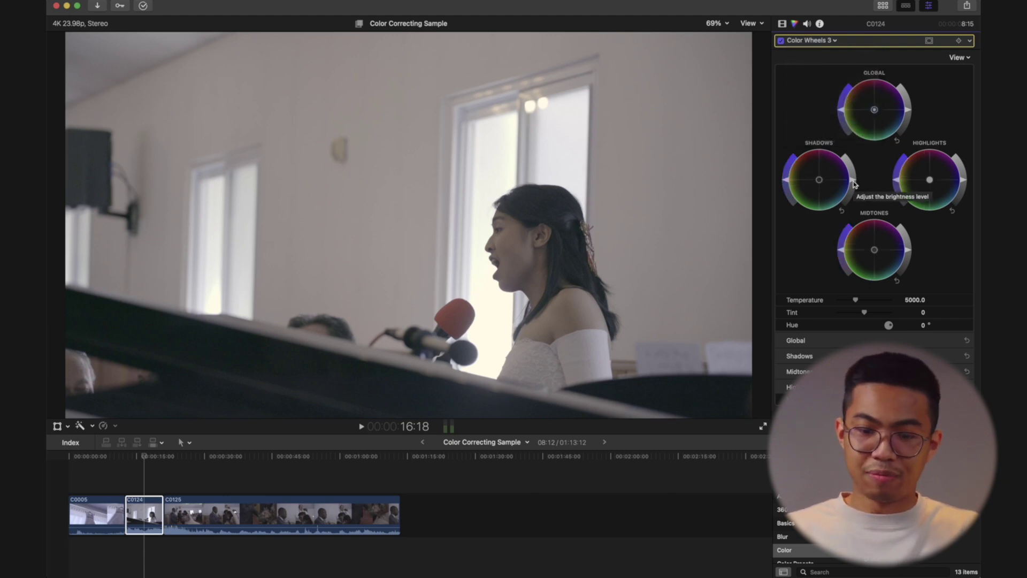
key("super+7")
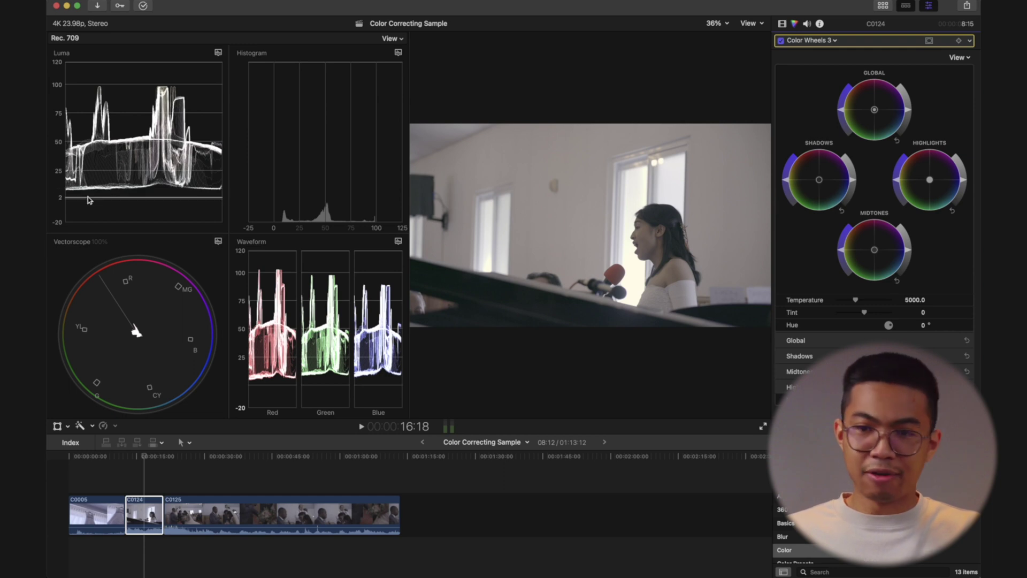
Lower the Shadows and Midtones brightness, check the exposure in playback, and switch to Color Wheels 2.
left_click_drag(853, 181, 853, 186)
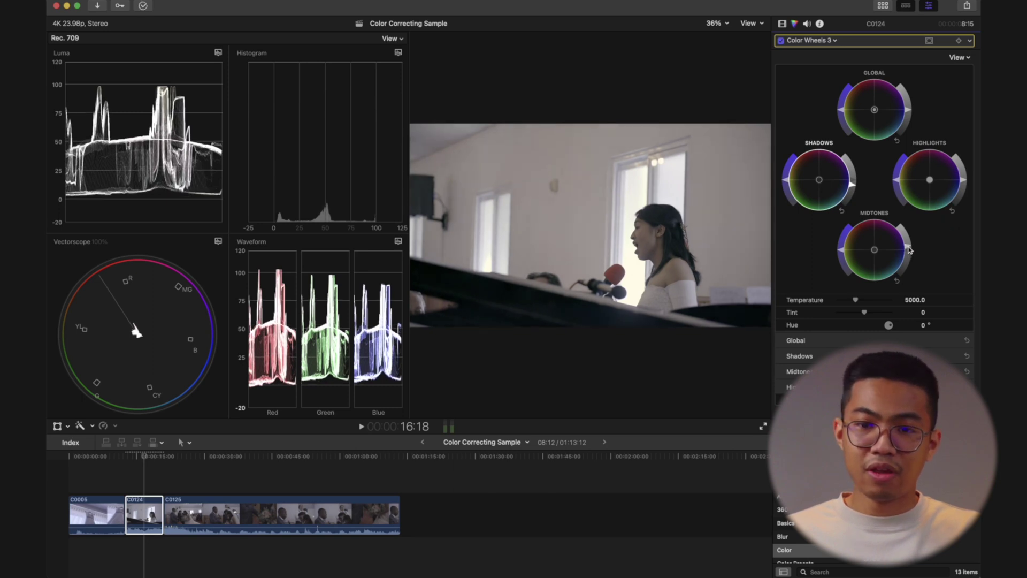
left_click_drag(910, 254, 909, 260)
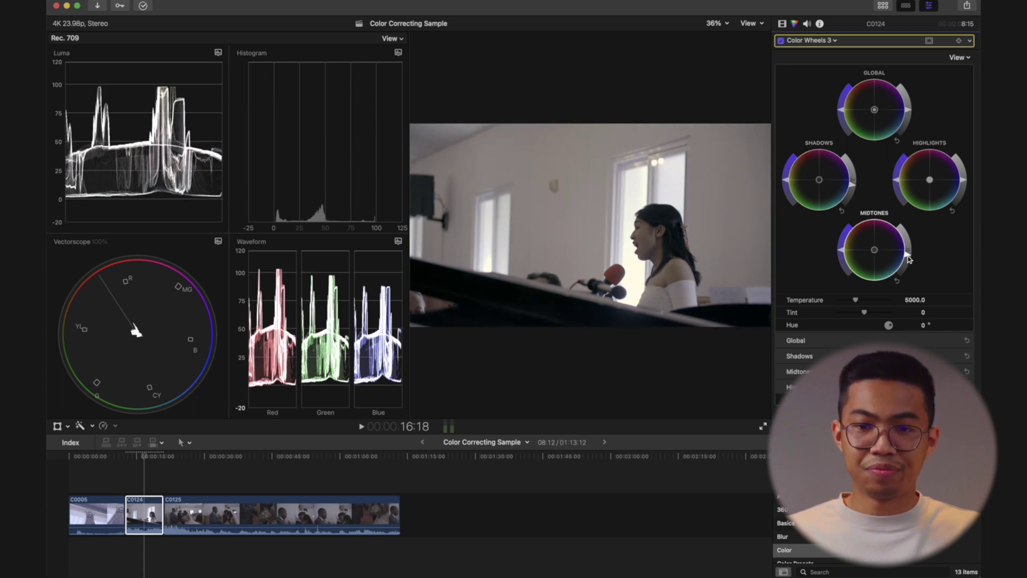
key("space")
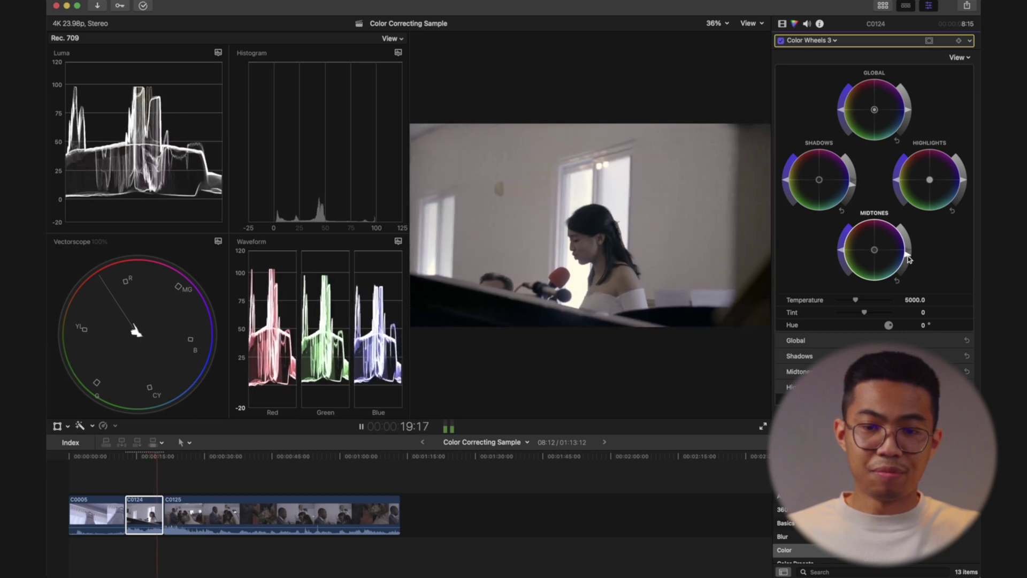
key("space")
left_click(809, 40)
left_click(826, 63)
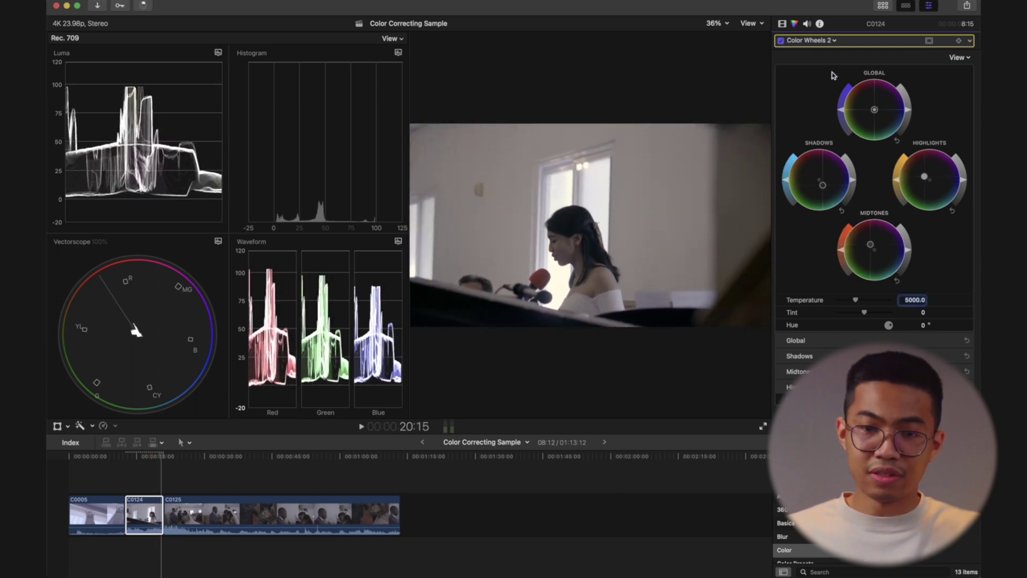
Nudge the Color Wheels 2 shadows colour slightly and play back to review the graded clip.
left_click_drag(824, 188, 840, 199)
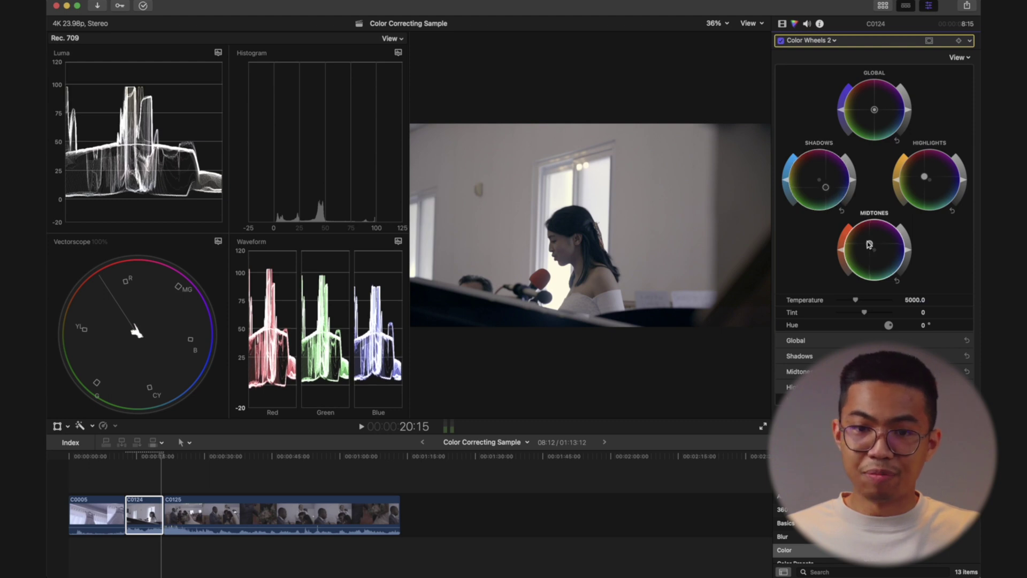
key("space")
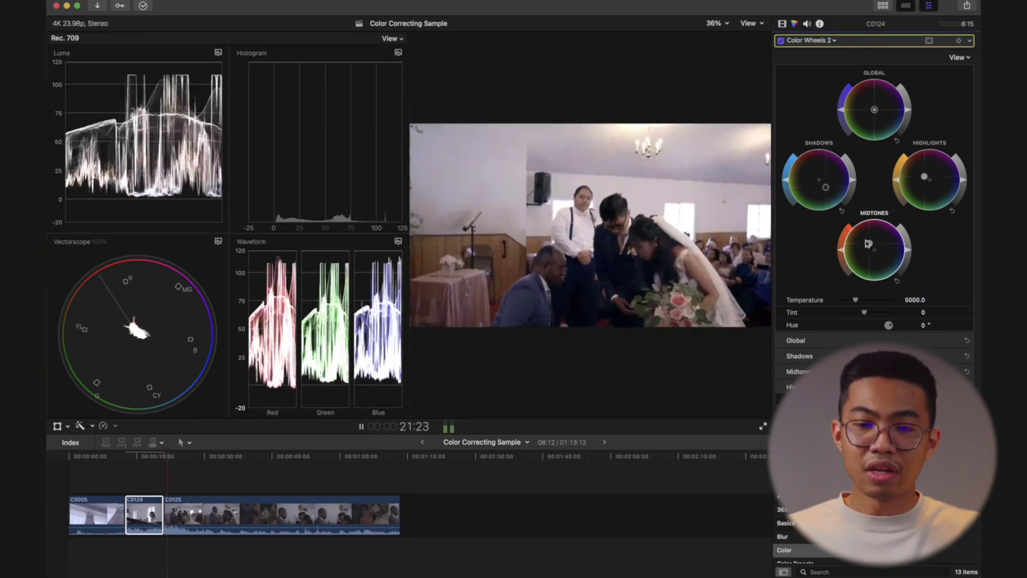
key("space")
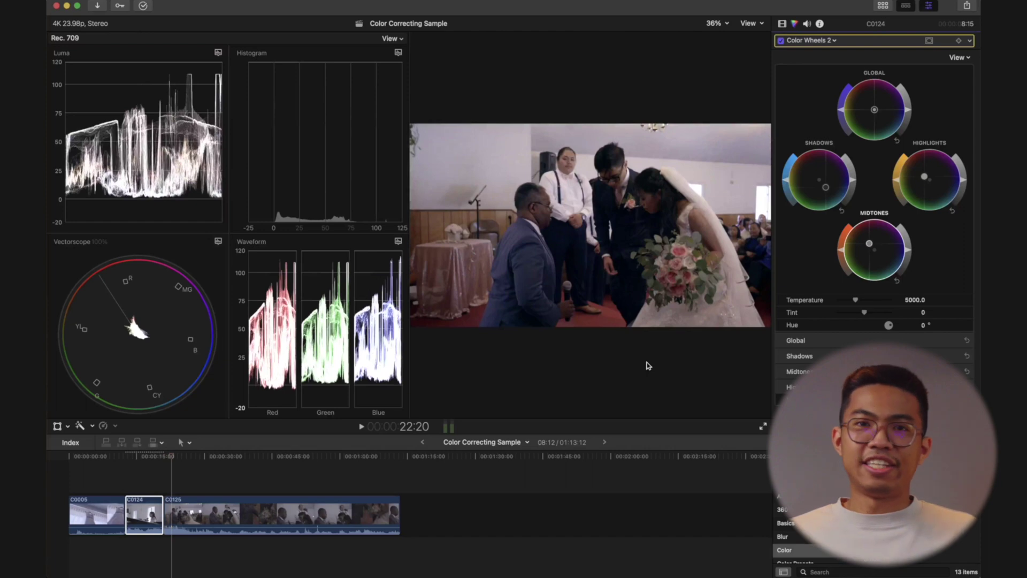